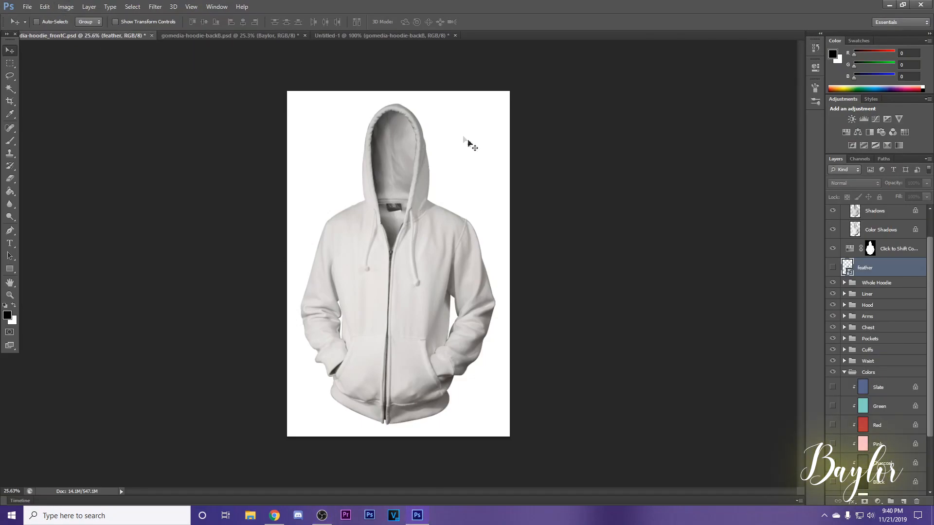
- Switch to Chrome and browse the Google image results for youtube merch for hoodie and shirt design ideas
left_click(235, 37)
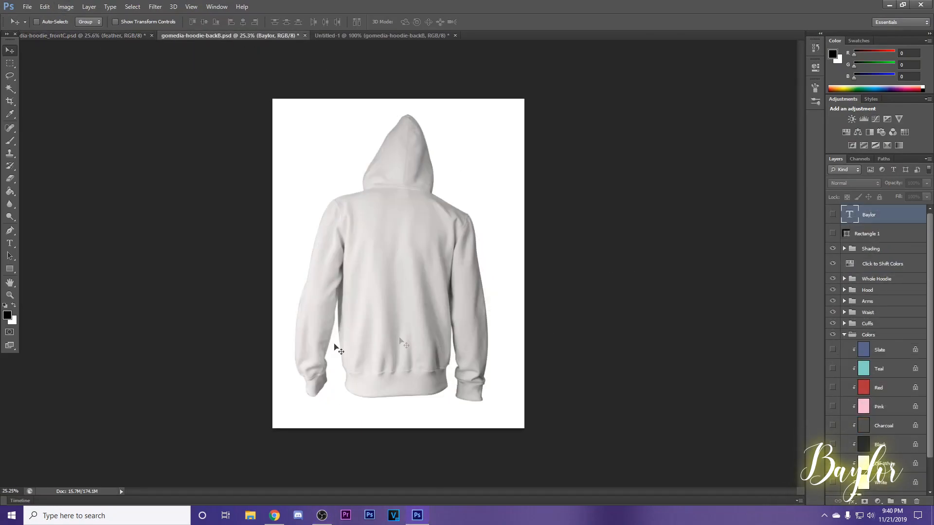
mouse_move(270, 521)
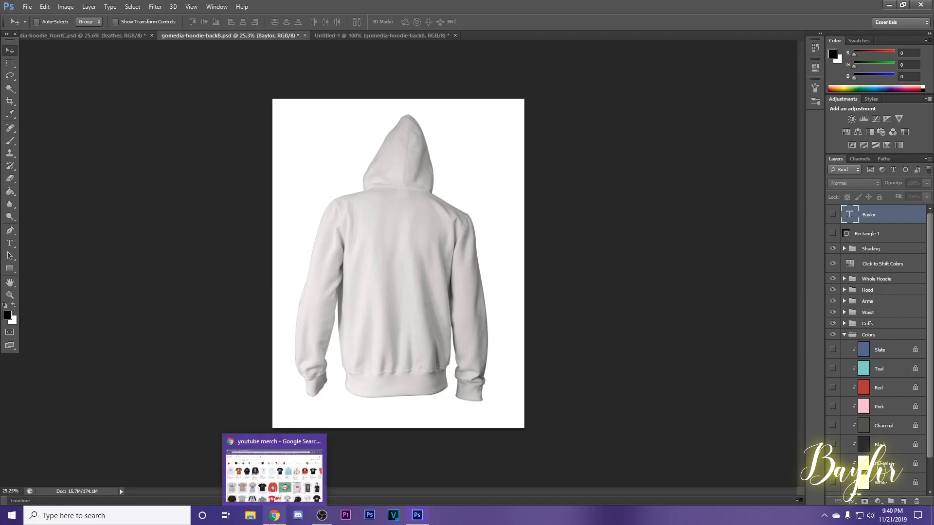
left_click(276, 489)
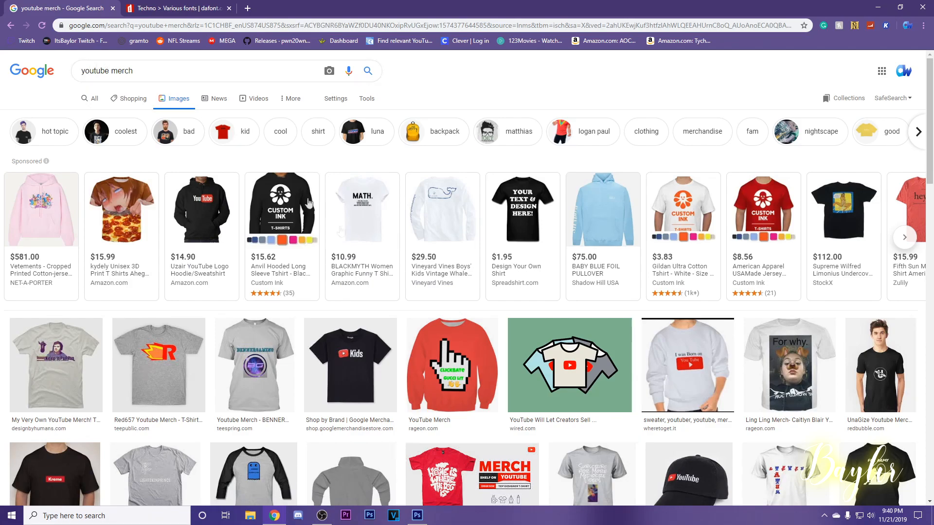
scroll(309, 207, "down", 2)
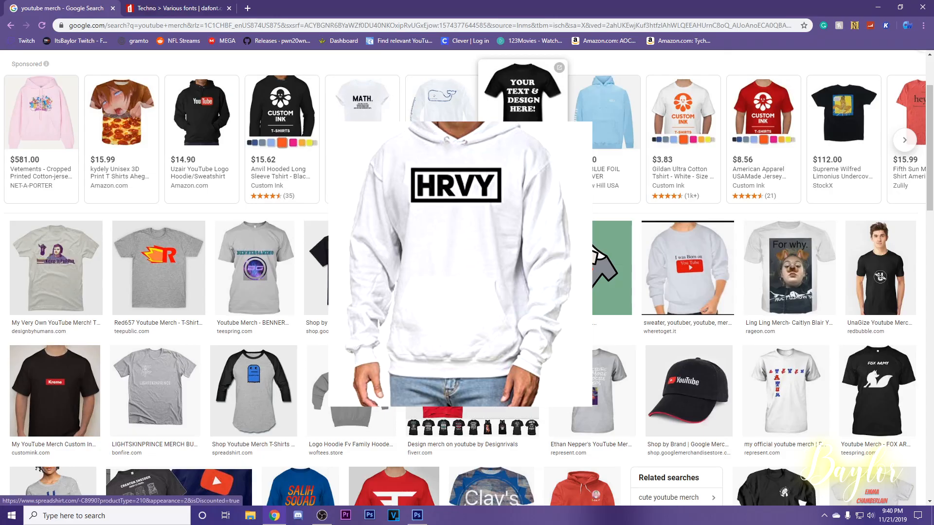
scroll(532, 186, "down", 8)
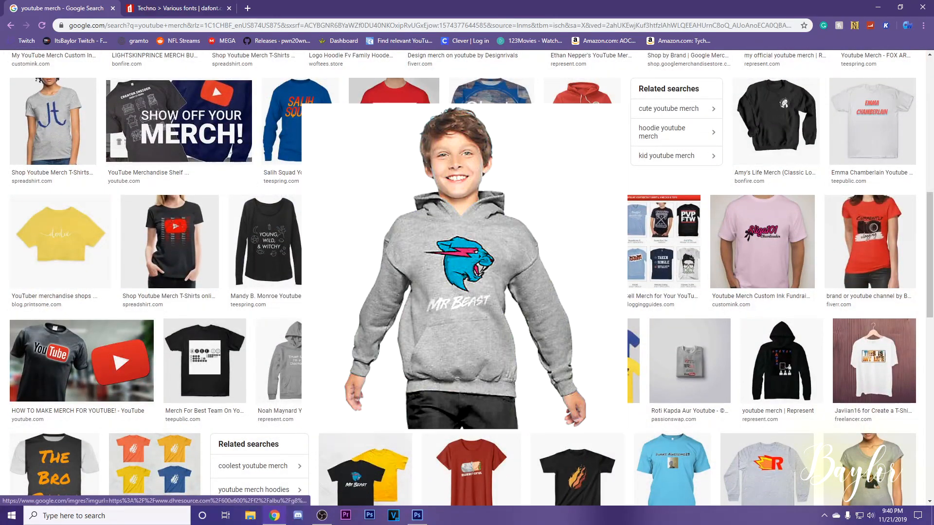
scroll(541, 493, "down", 7)
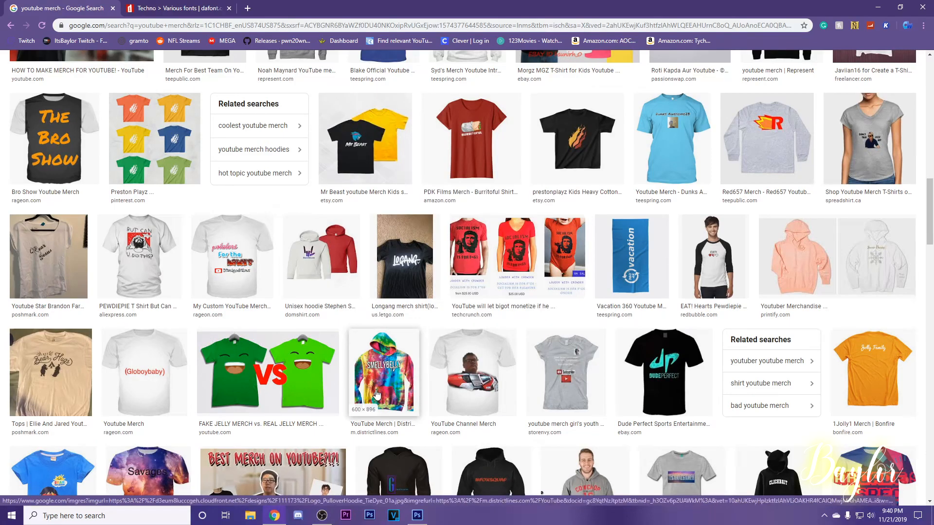
scroll(347, 372, "down", 3)
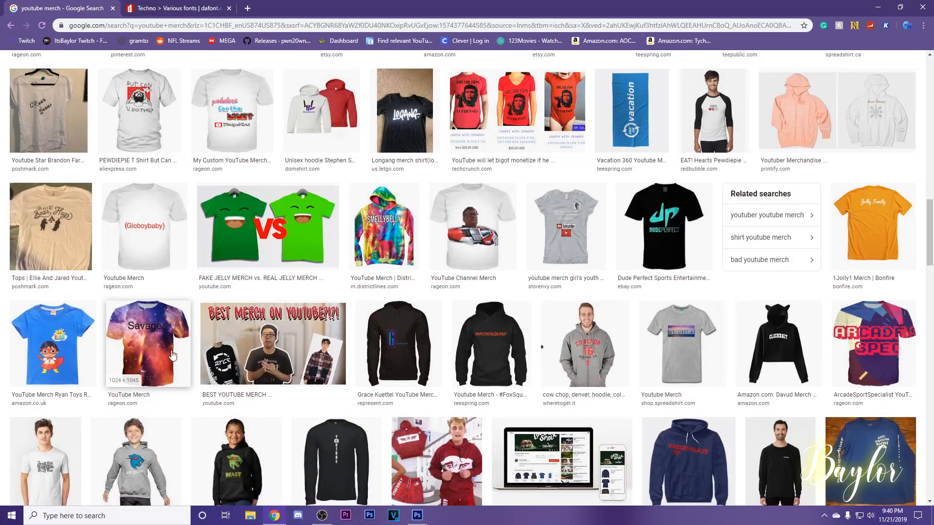
scroll(126, 163, "up", 3)
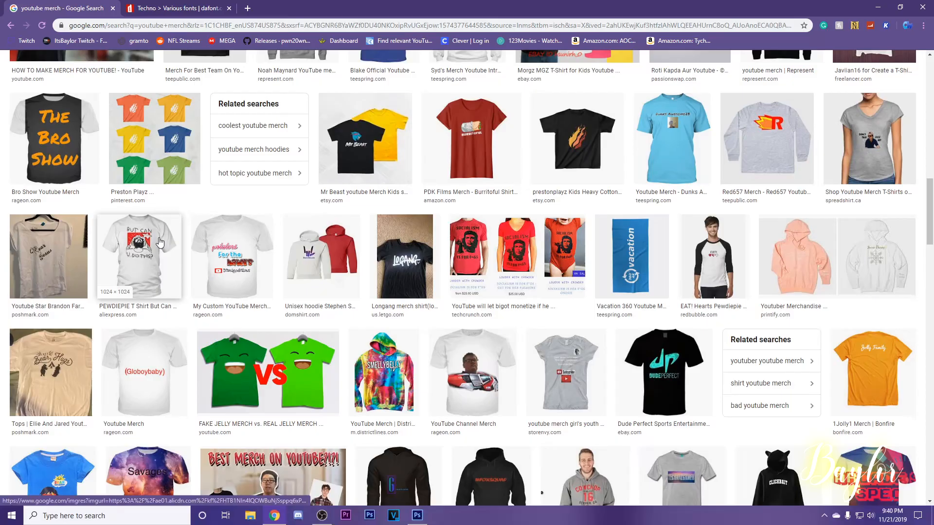
scroll(160, 242, "up", 7)
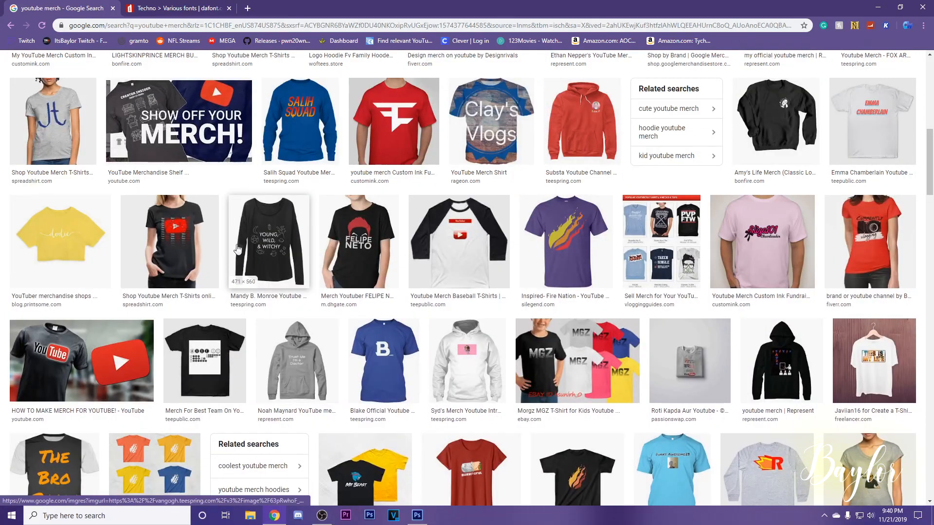
scroll(267, 281, "up", 2)
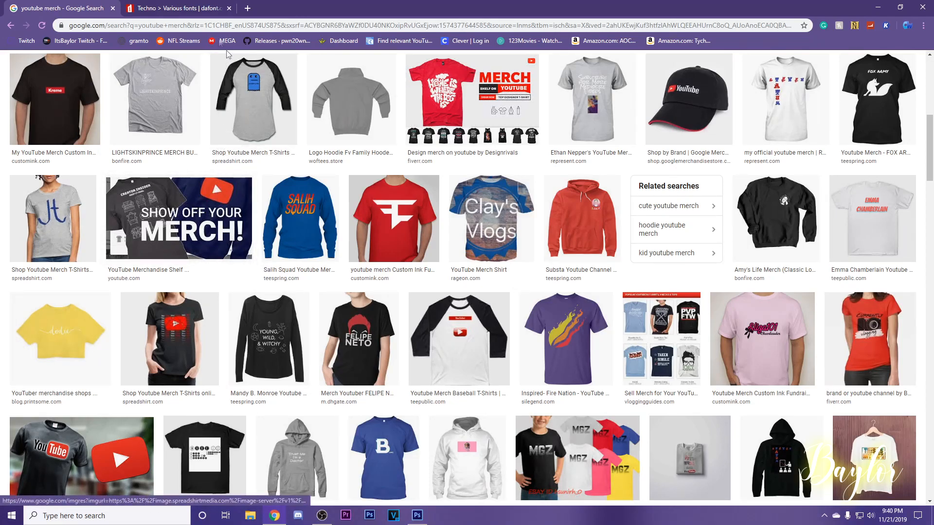
- Open the dafont page and look through the Techno > Various font previews
left_click(204, 6)
scroll(19, 87, "up", 5)
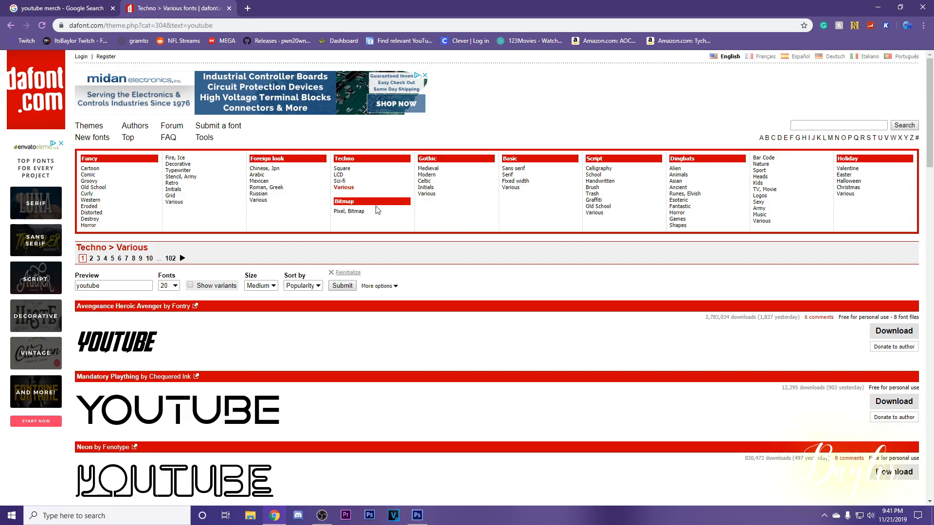
scroll(267, 302, "down", 15)
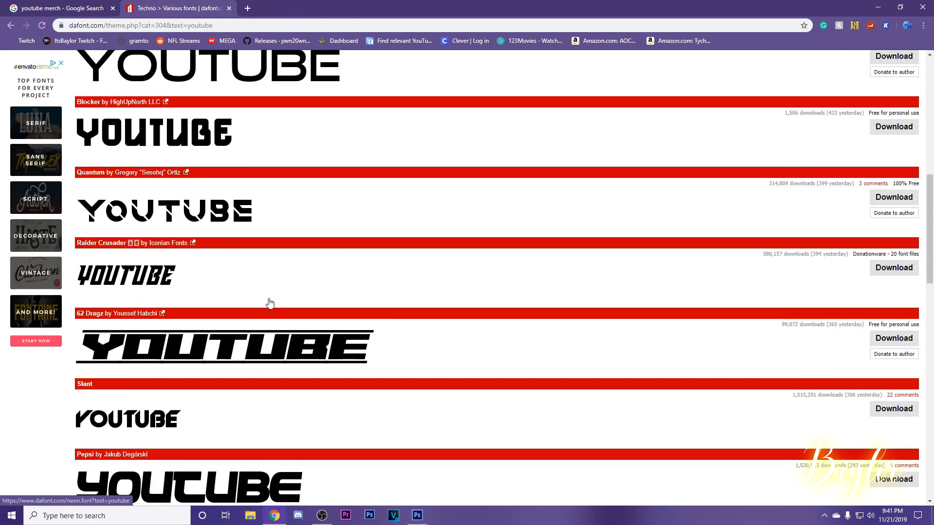
scroll(270, 303, "down", 2)
scroll(190, 370, "up", 3)
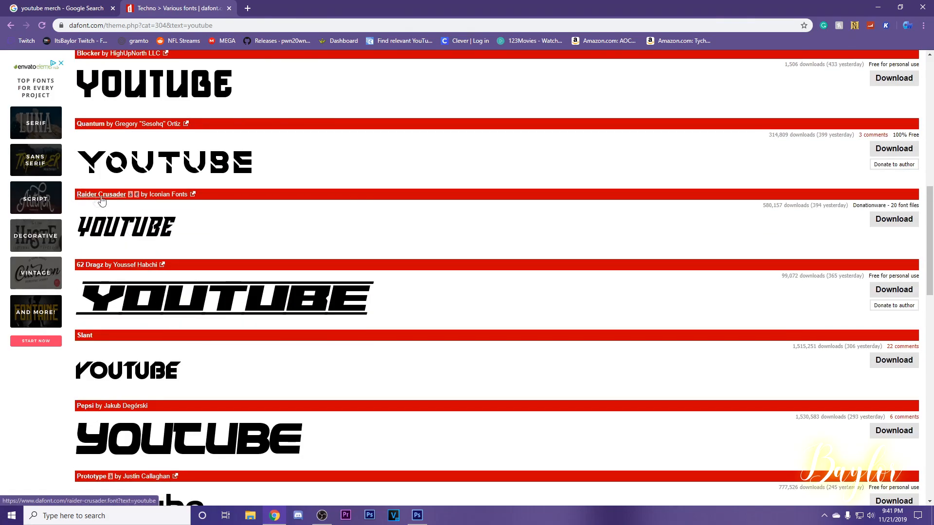
- Set the dafont preview text to "baylor" and examine how the Techno fonts render it
scroll(160, 146, "up", 9)
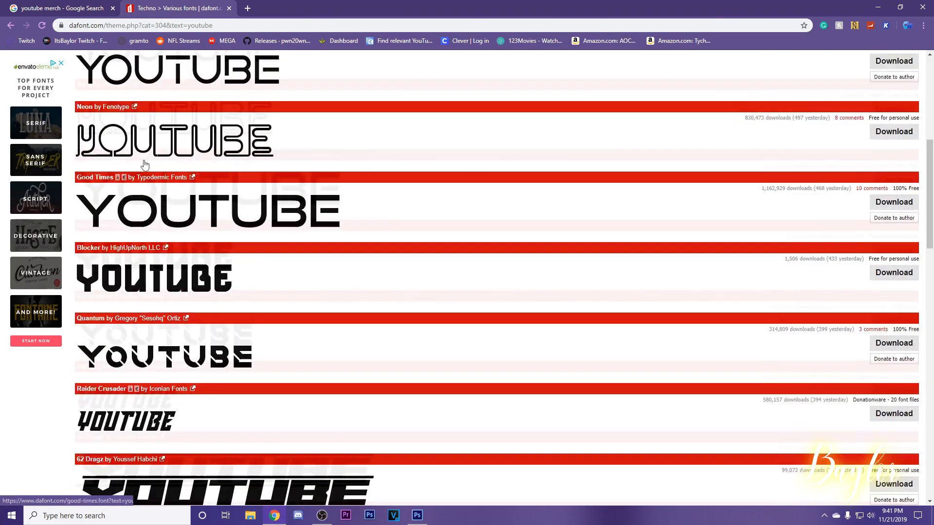
double_click(112, 188)
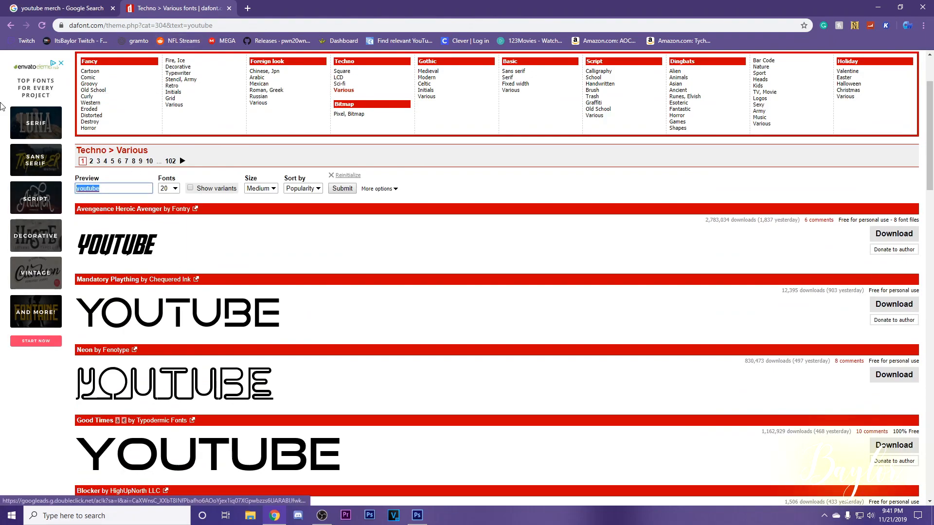
type("baylor")
key("Return")
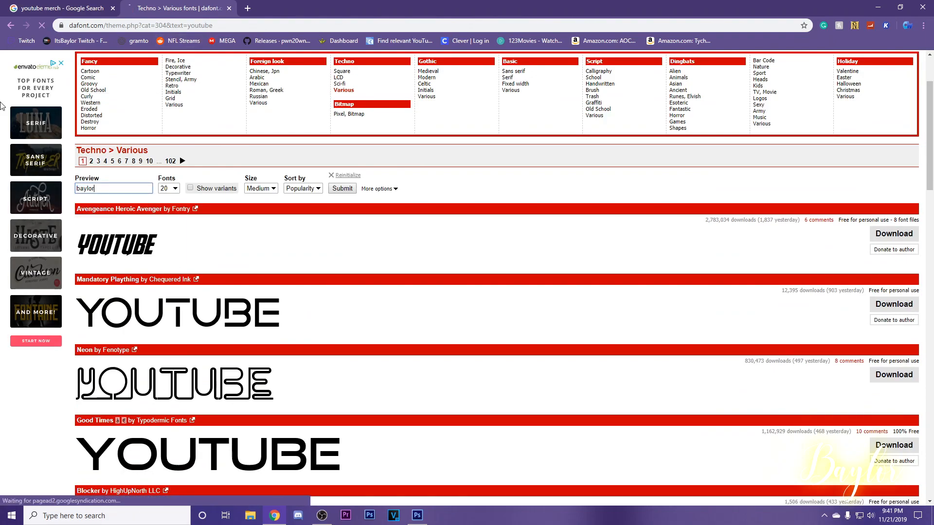
scroll(123, 275, "down", 6)
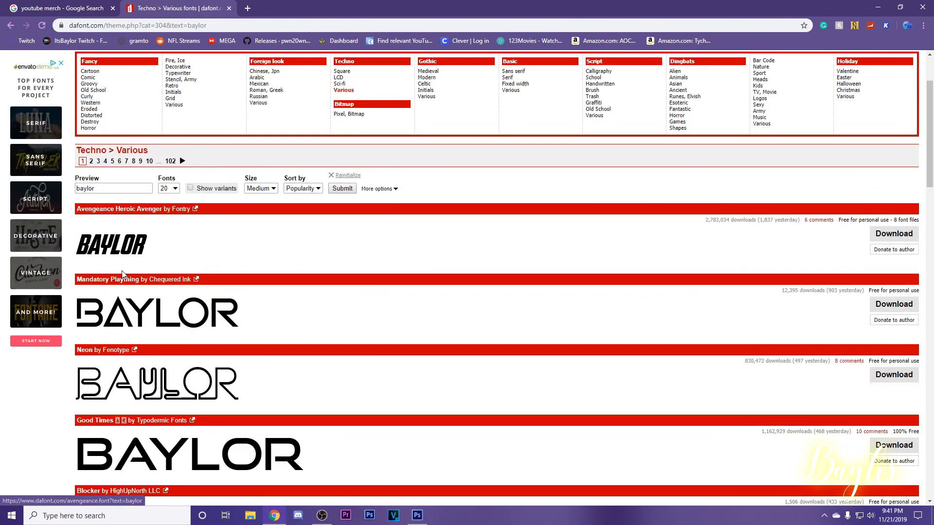
scroll(123, 274, "down", 2)
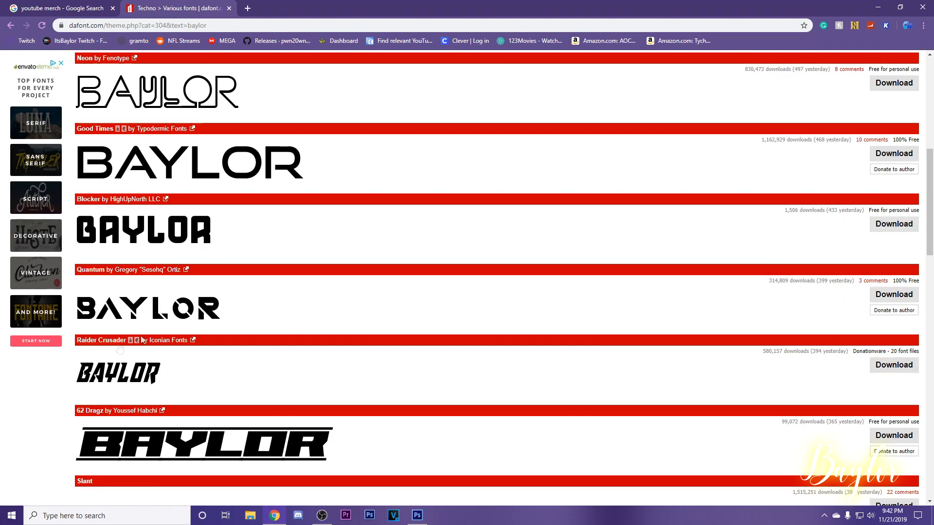
- Switch to Photoshop and view the front hoodie mockup, then return to gomedia-hoodie-backB.psd
left_click(428, 514)
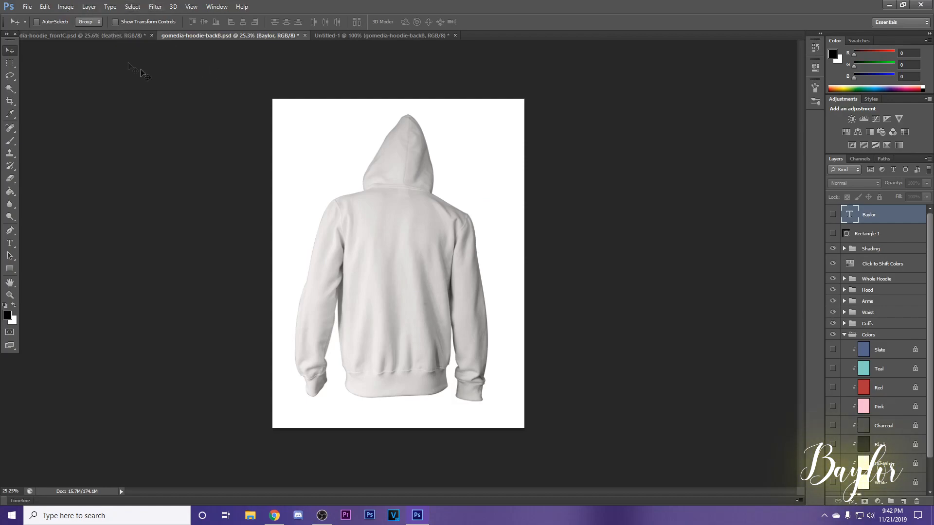
left_click(106, 35)
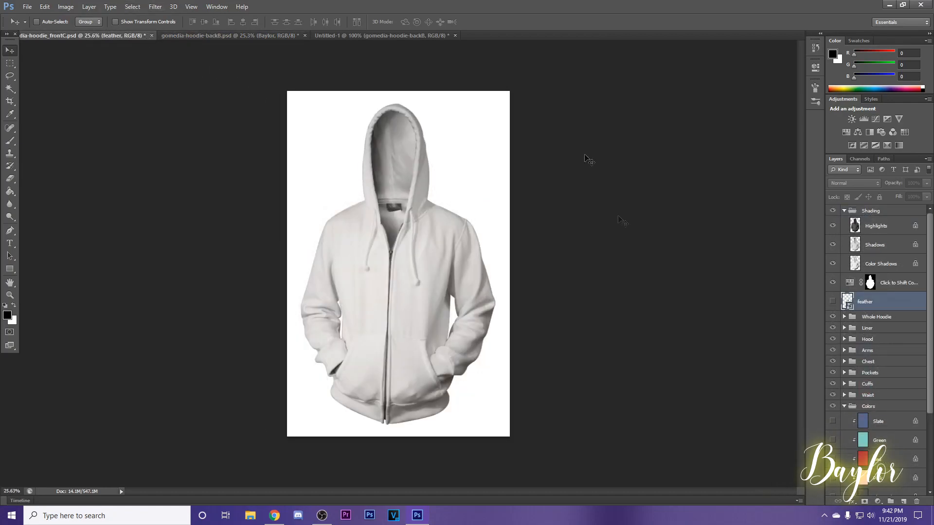
left_click(171, 36)
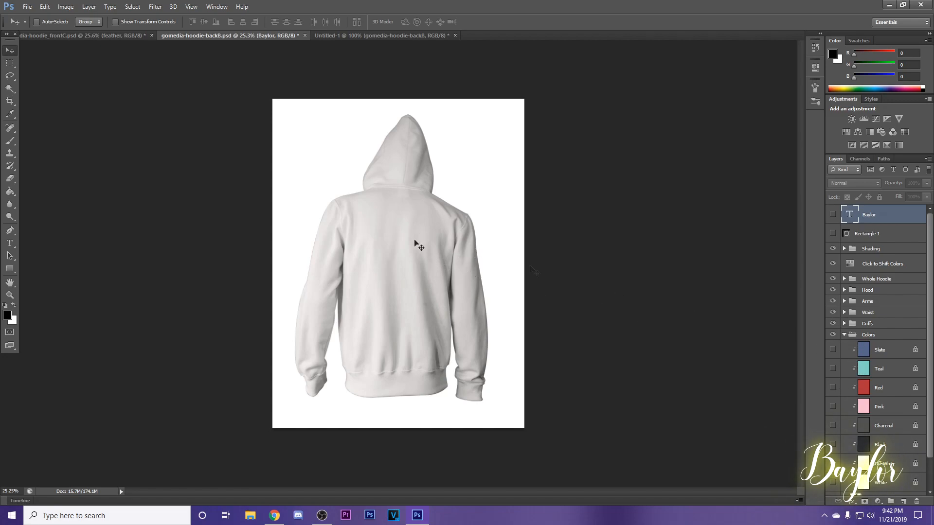
- Make the hoodie back red by showing the Red layer in the Colors group
left_click(844, 335)
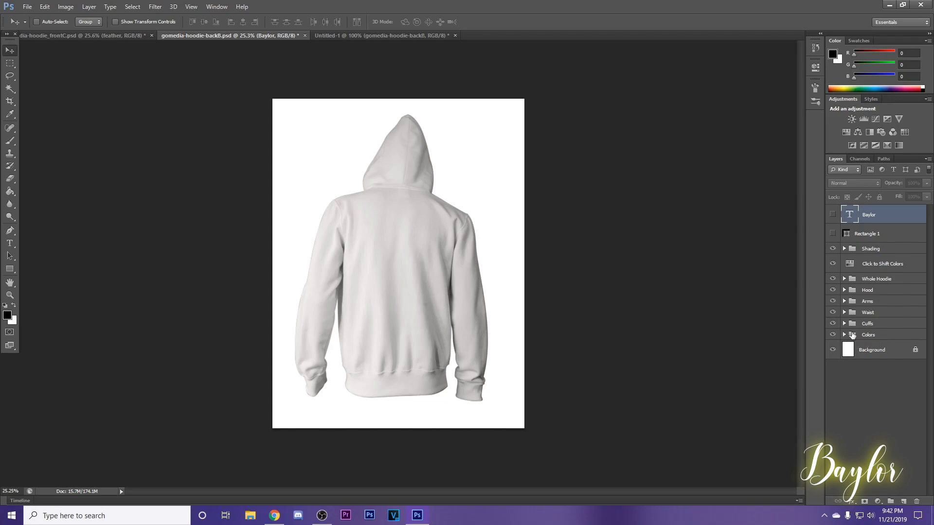
left_click(844, 335)
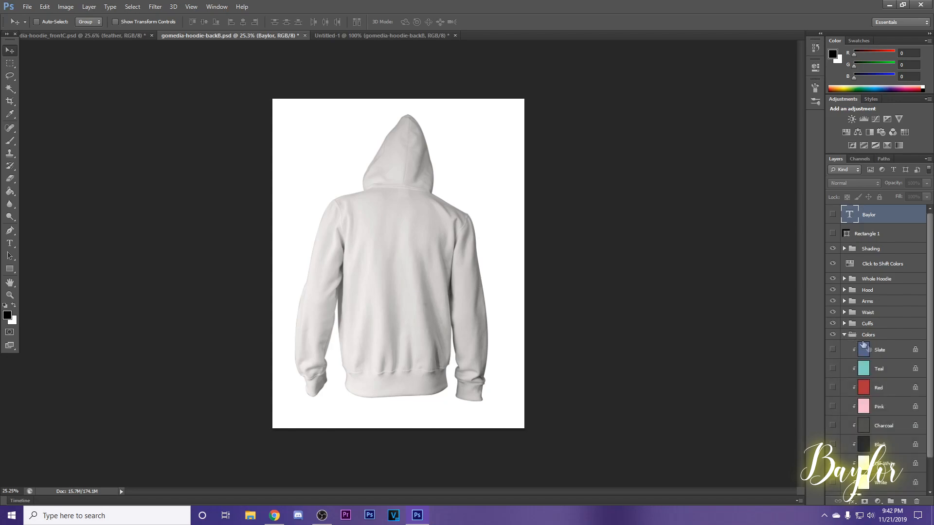
scroll(876, 356, "down", 1)
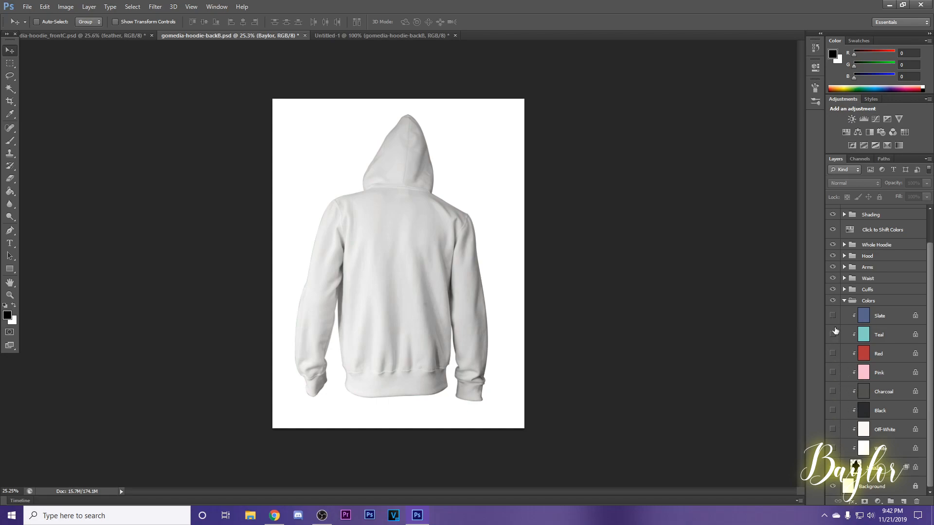
left_click(830, 355)
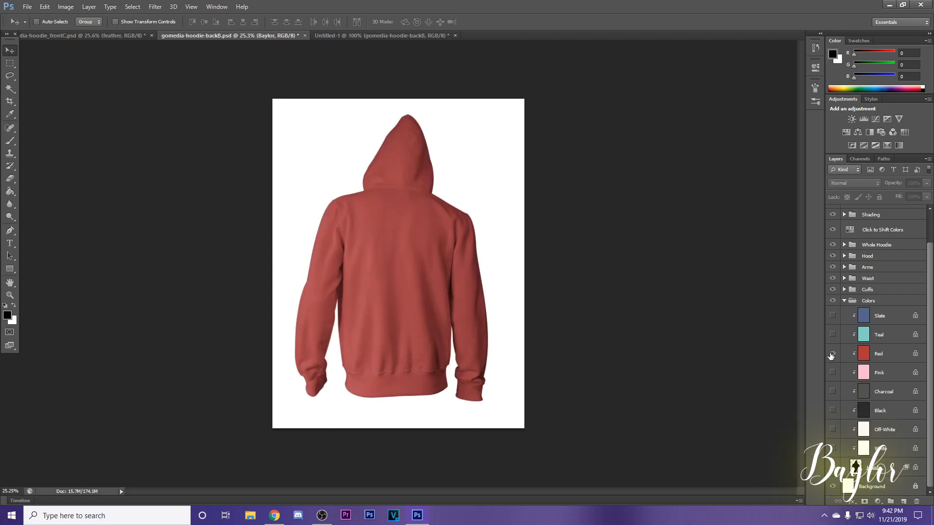
scroll(875, 325, "up", 2)
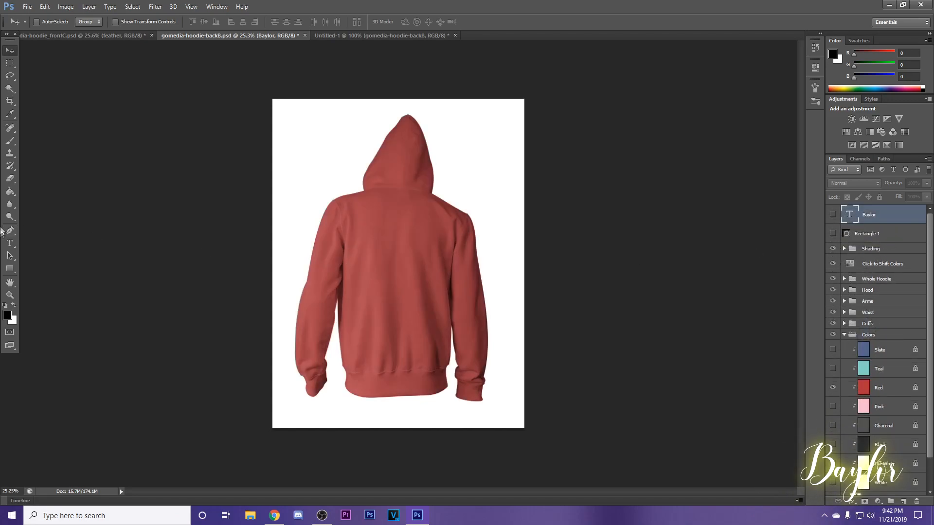
left_click(10, 242)
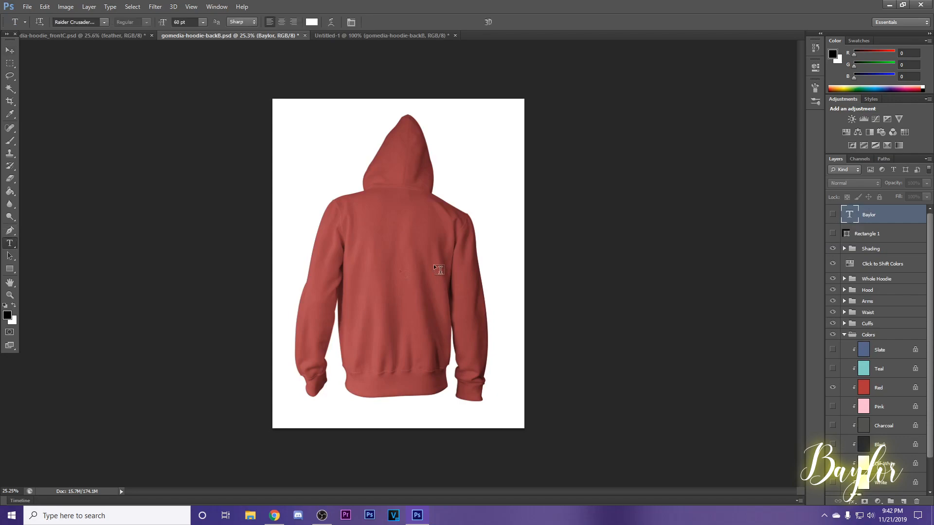
left_click(434, 264)
type("L")
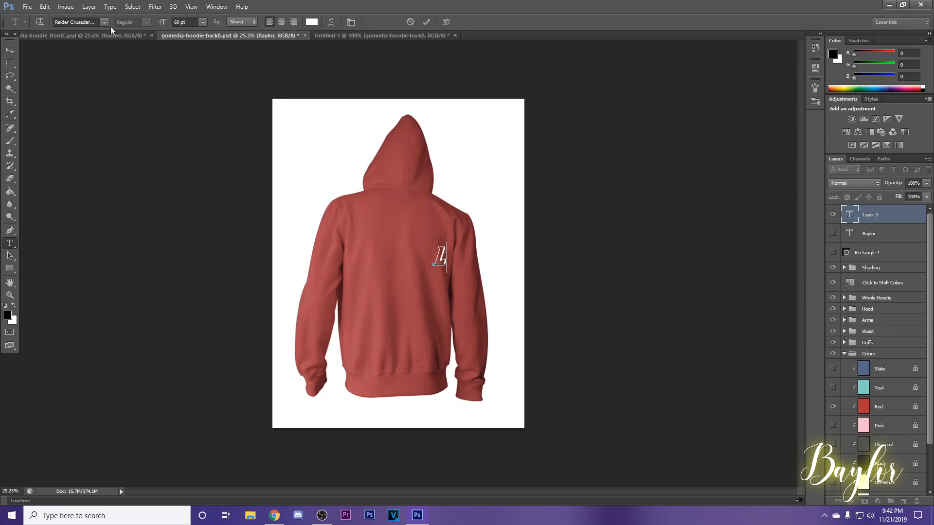
left_click(104, 22)
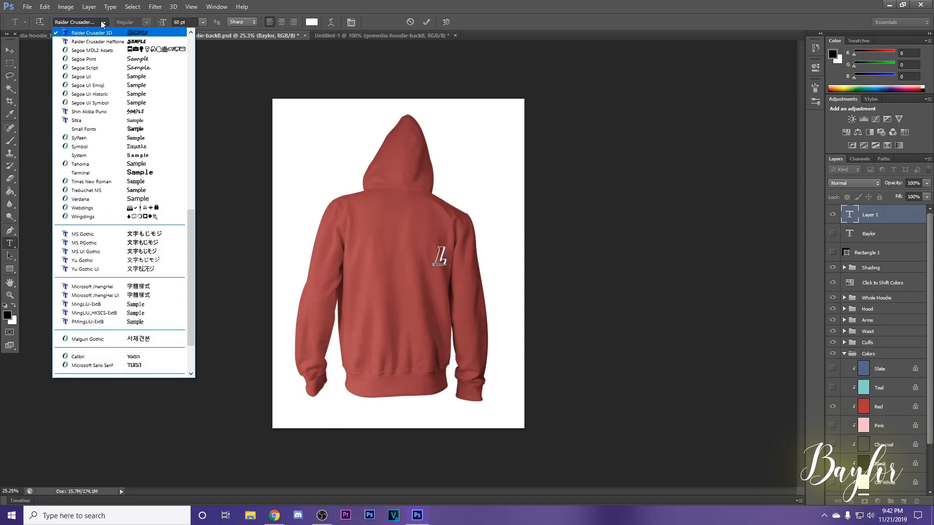
left_click(444, 256)
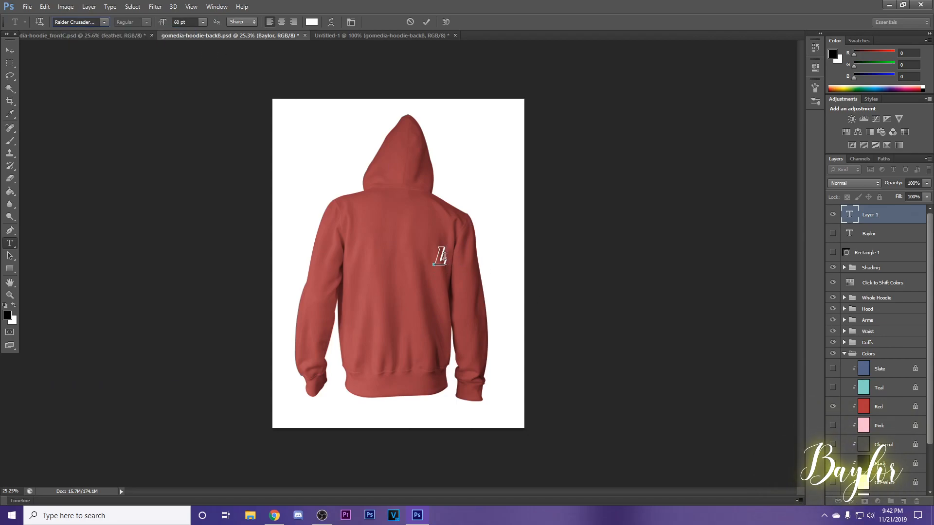
double_click(445, 256)
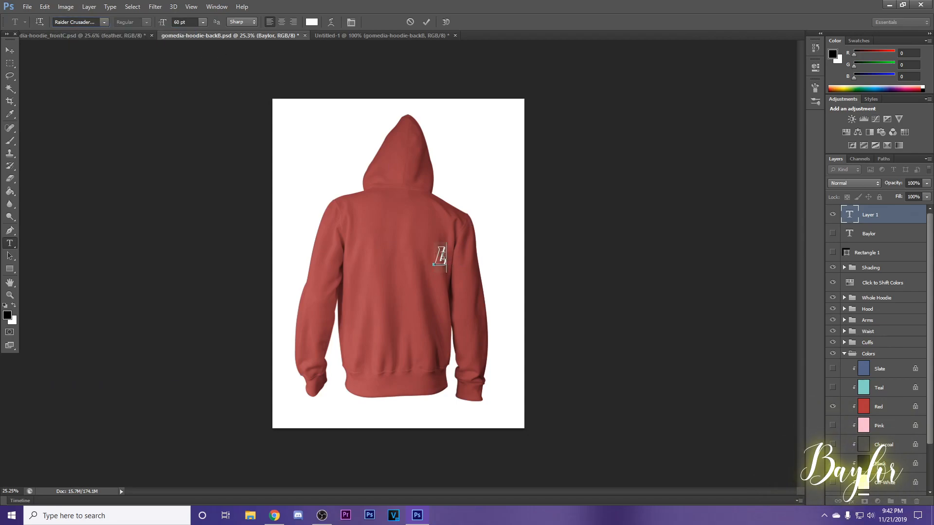
left_click(410, 25)
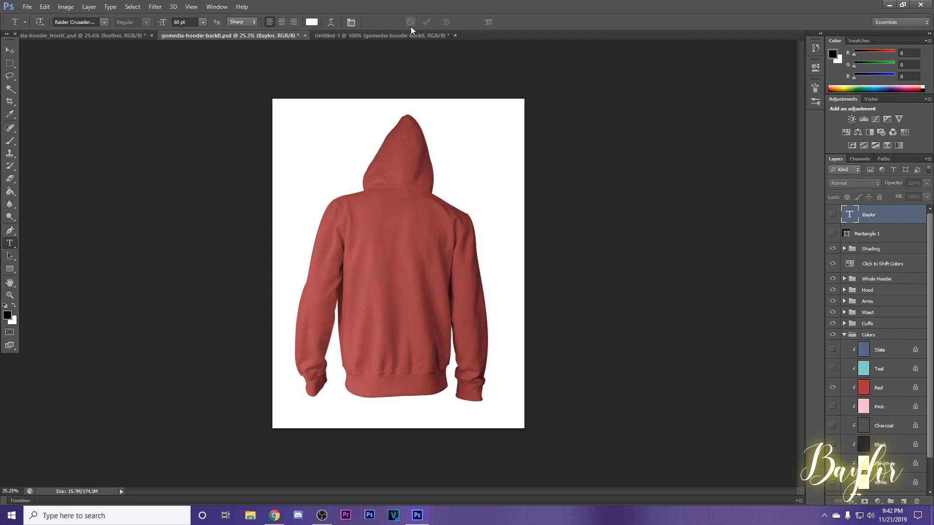
- Show the Baylor text layer and the Rectangle 1 layer on the back of the hoodie
left_click(833, 215)
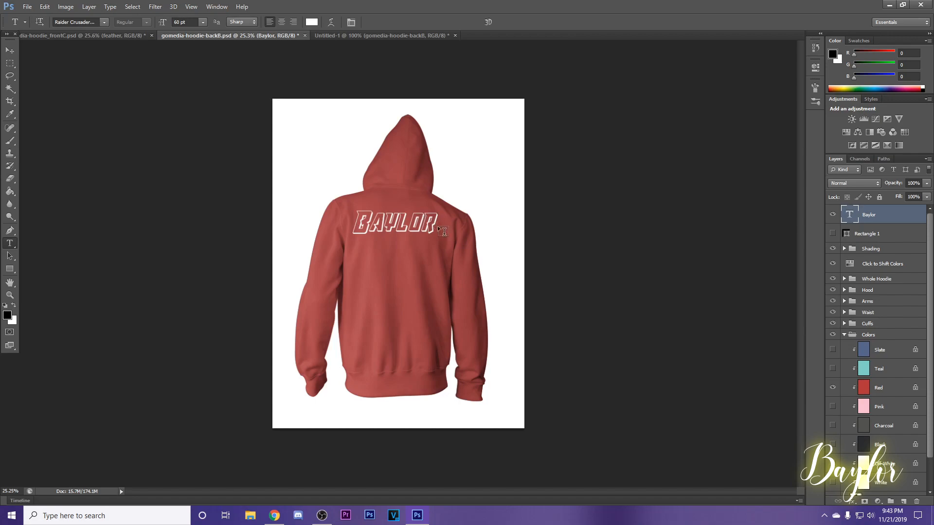
left_click(832, 233)
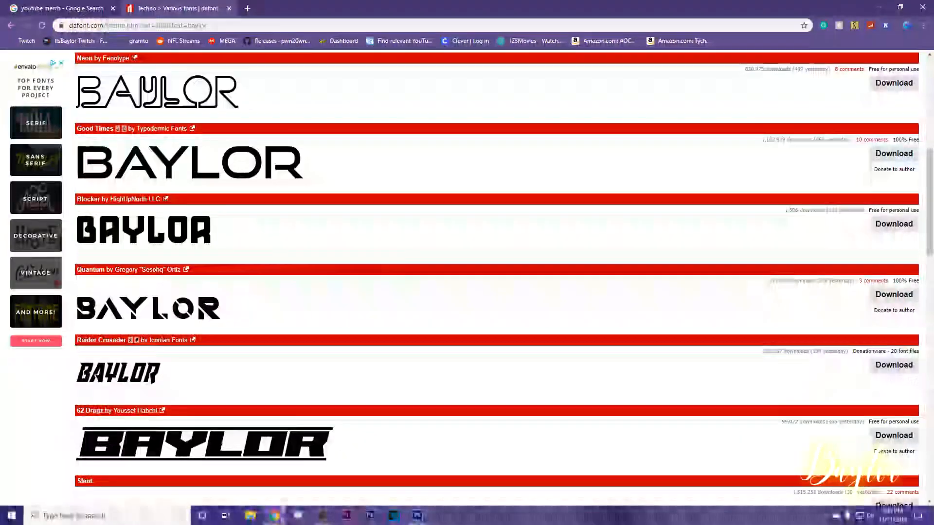
- Open the Flaticon website in a new browser tab by looking up free icons
scroll(311, 253, "up", 8)
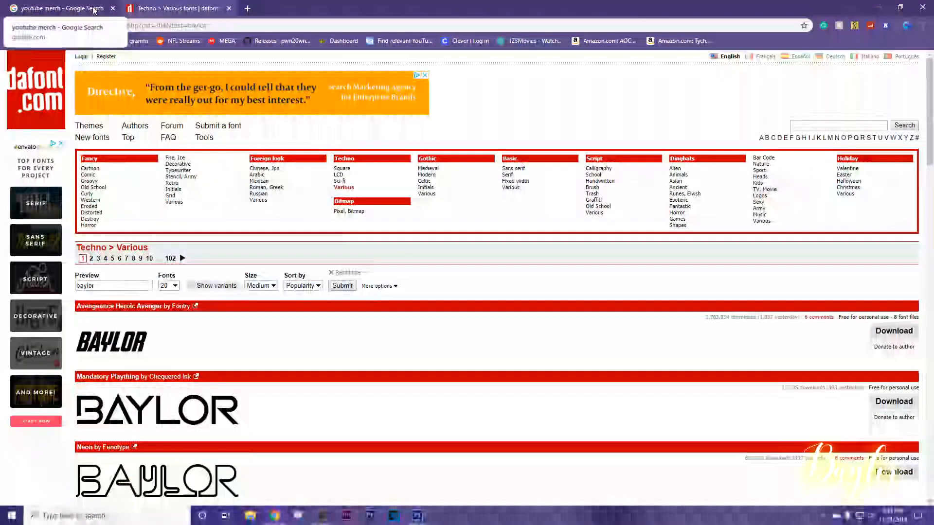
left_click(248, 10)
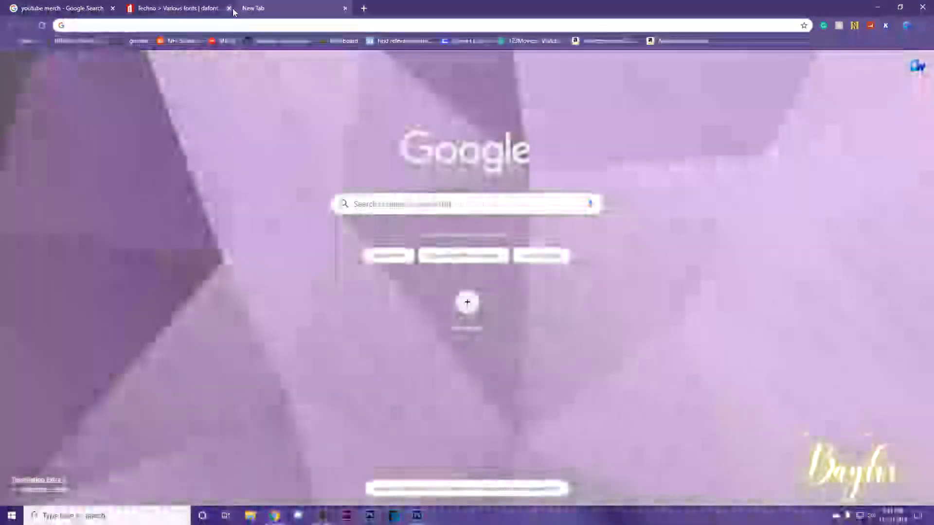
type("i")
key("BackSpace")
key("BackSpace")
type("free ic")
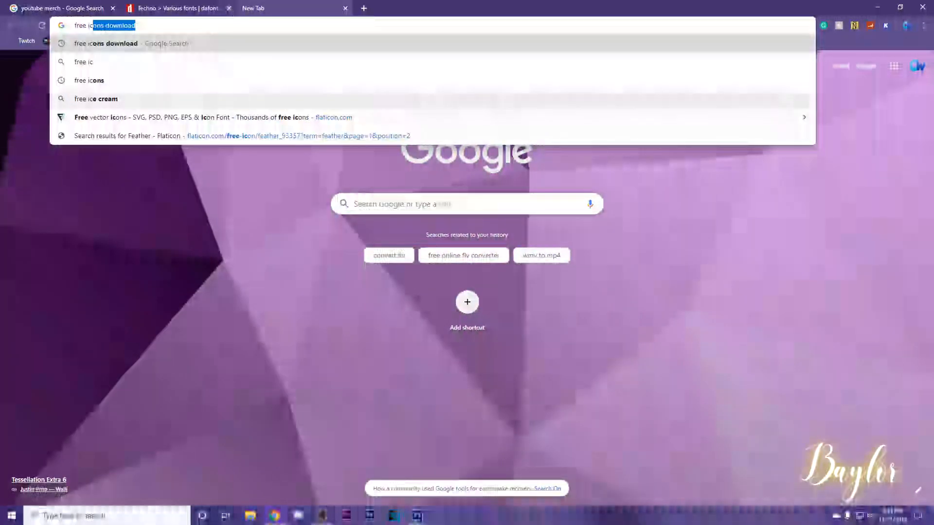
left_click(165, 117)
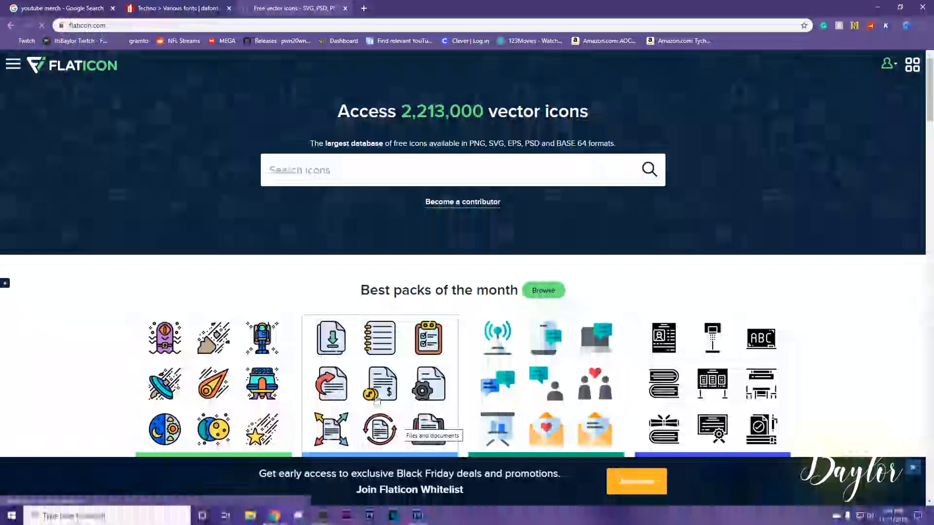
- Look through the Files And Documents icon pack, then search Flaticon for "dog" icons
left_click(393, 379)
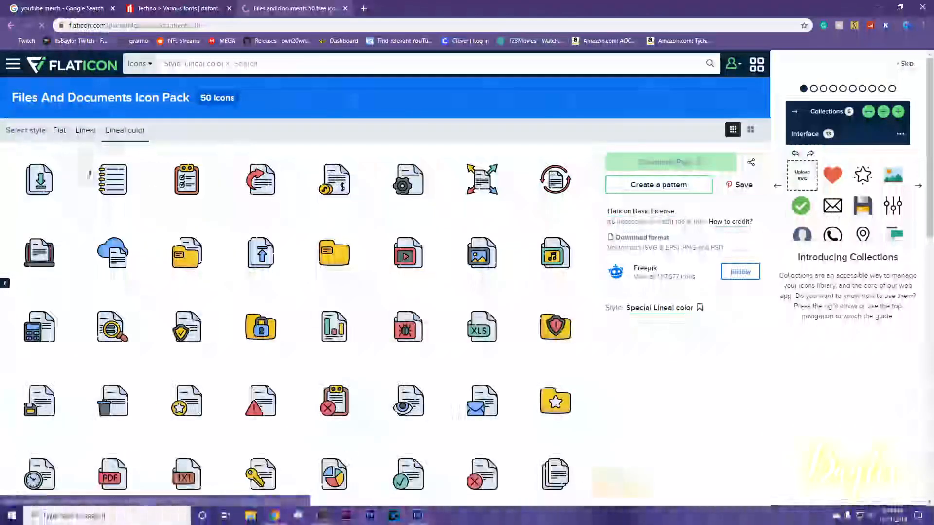
scroll(312, 281, "down", 8)
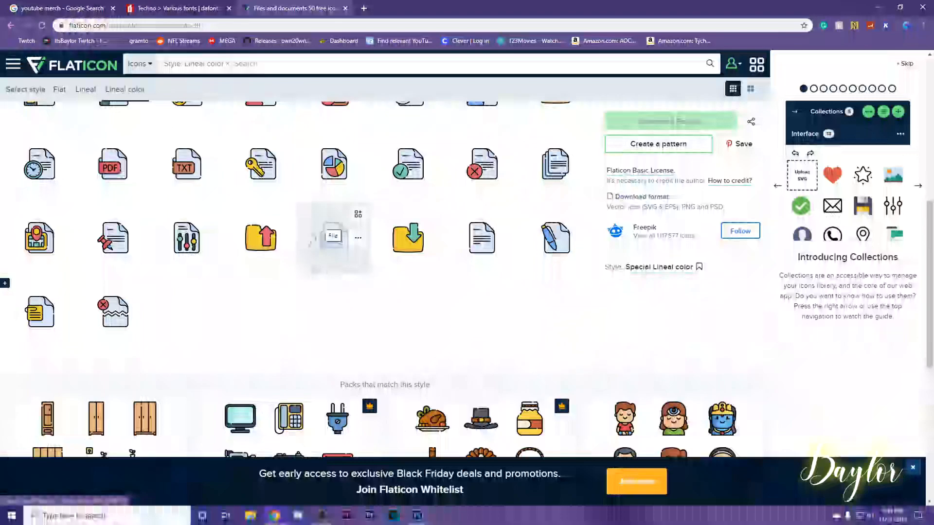
scroll(324, 210, "up", 10)
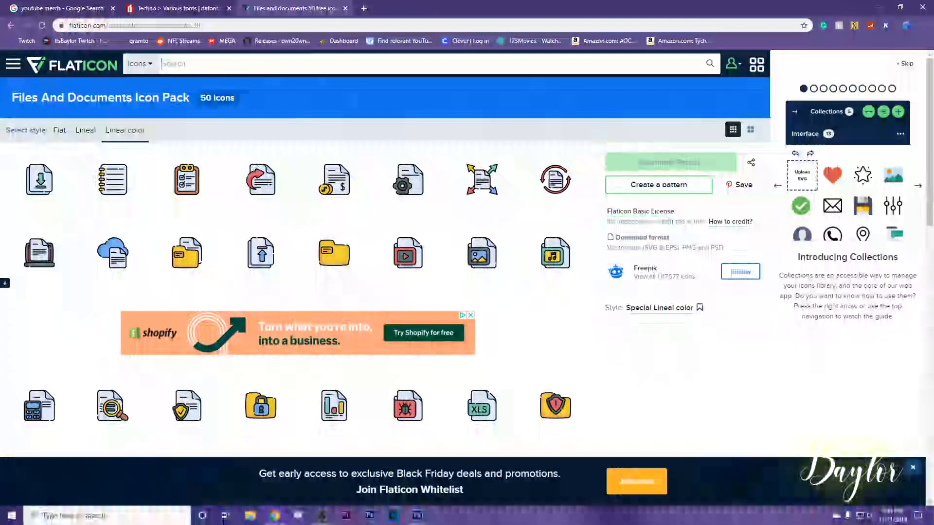
type("dog")
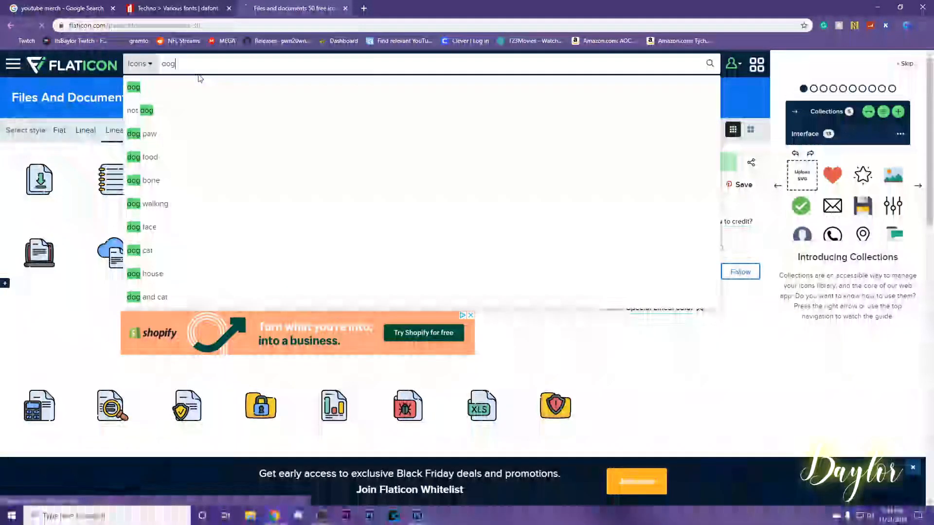
key("Return")
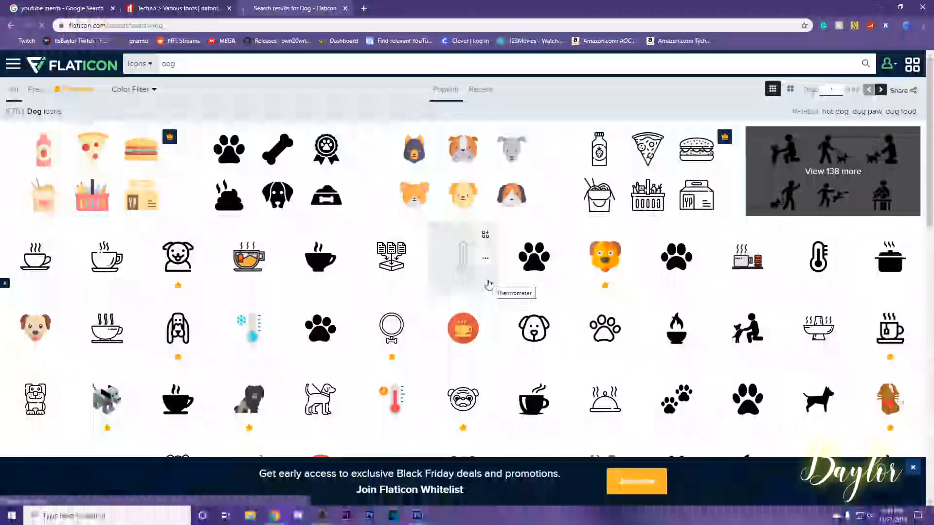
- Search Flaticon for "feather" icons and download the curved solid black feather as a PNG
left_click(201, 69)
left_click_drag(201, 69, 163, 72)
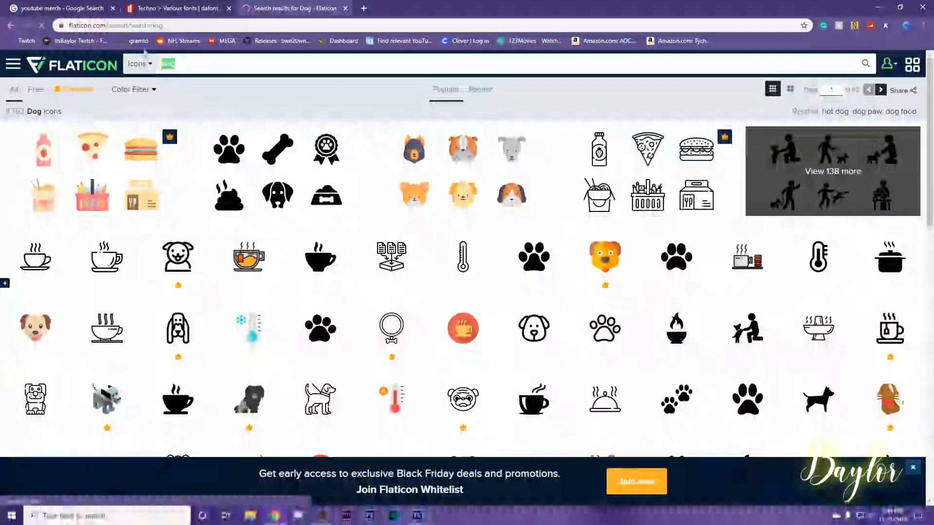
type("feat")
left_click(203, 89)
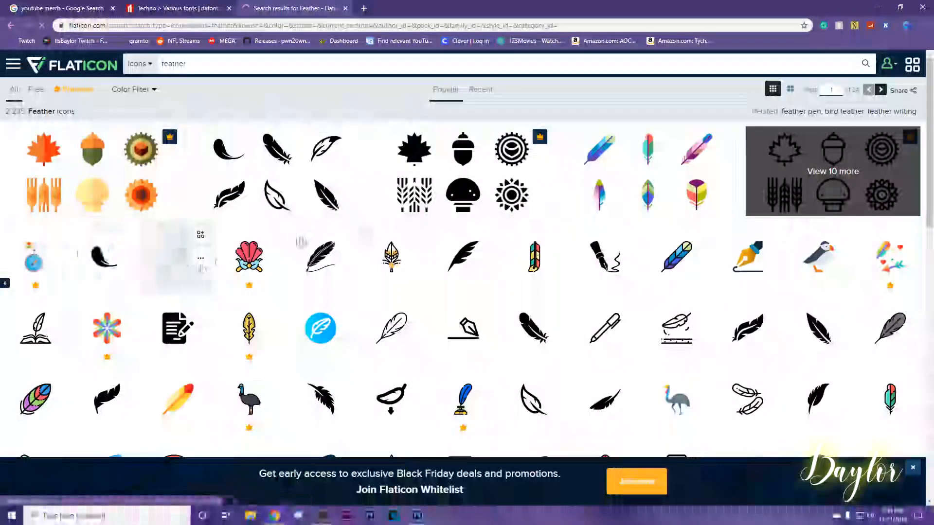
left_click(128, 260)
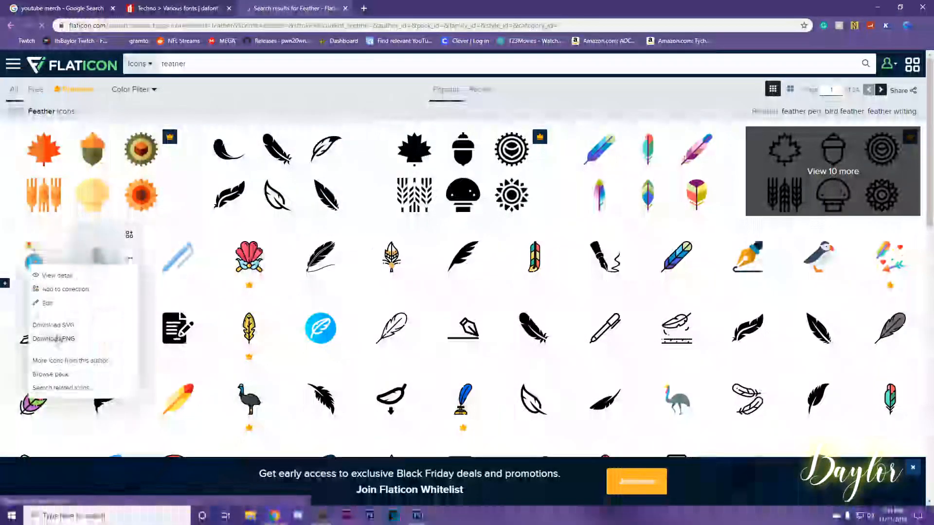
left_click(57, 339)
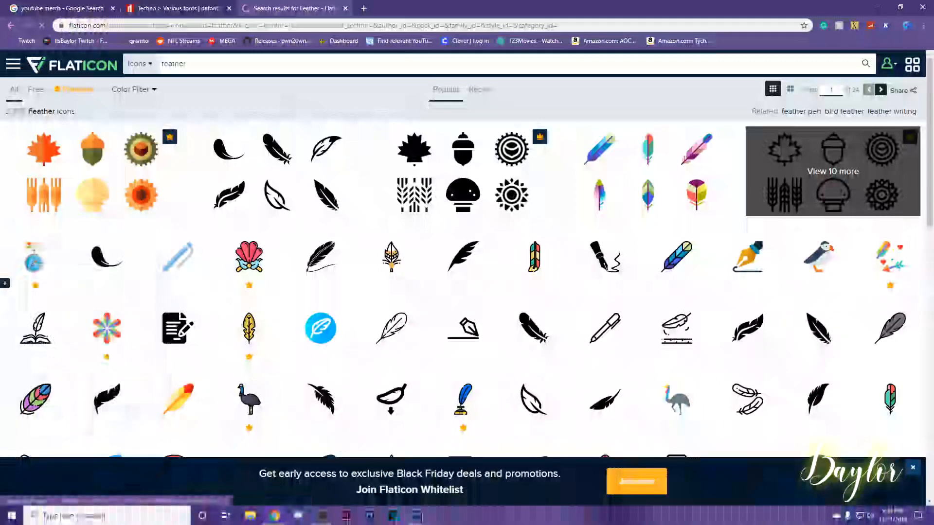
- Switch to Photoshop and make the front hoodie red by showing the Red layer in the Colors group
left_click(416, 515)
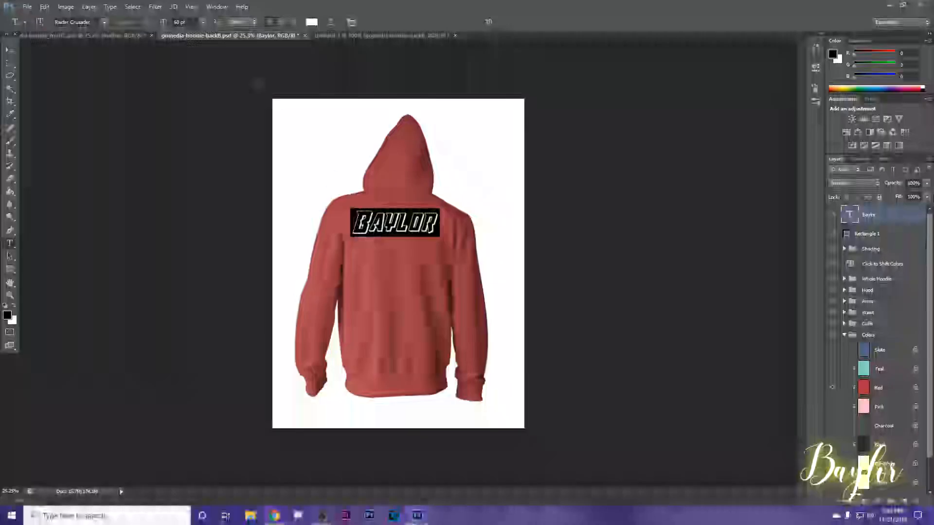
left_click(112, 37)
scroll(898, 420, "down", 1)
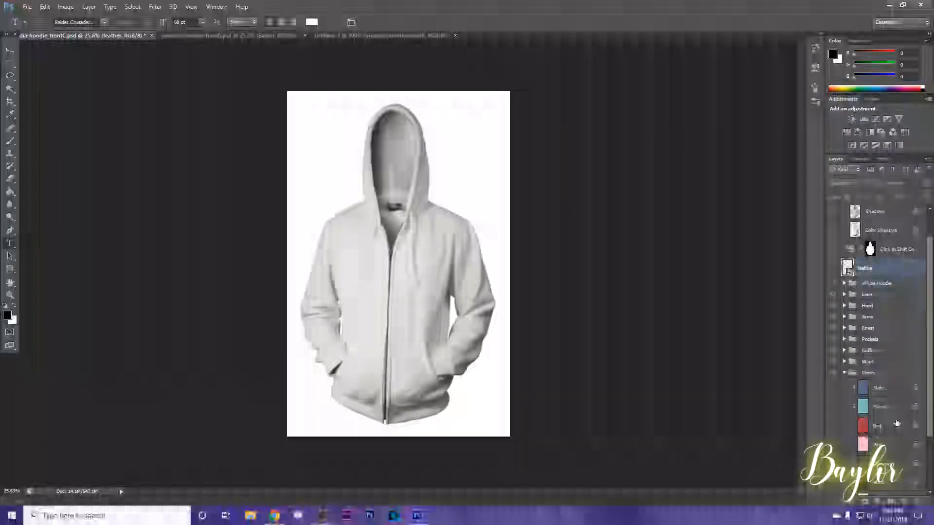
left_click(847, 375)
left_click(844, 373)
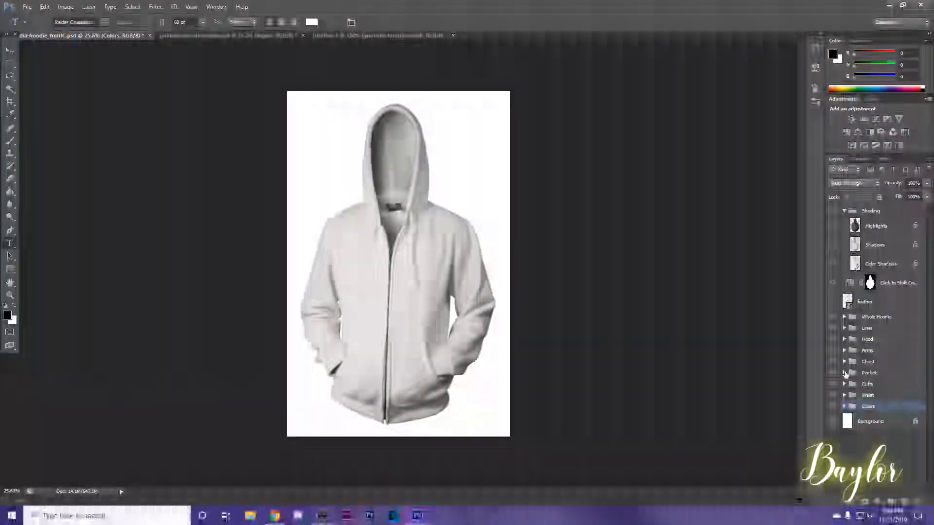
left_click(845, 374)
left_click(845, 374)
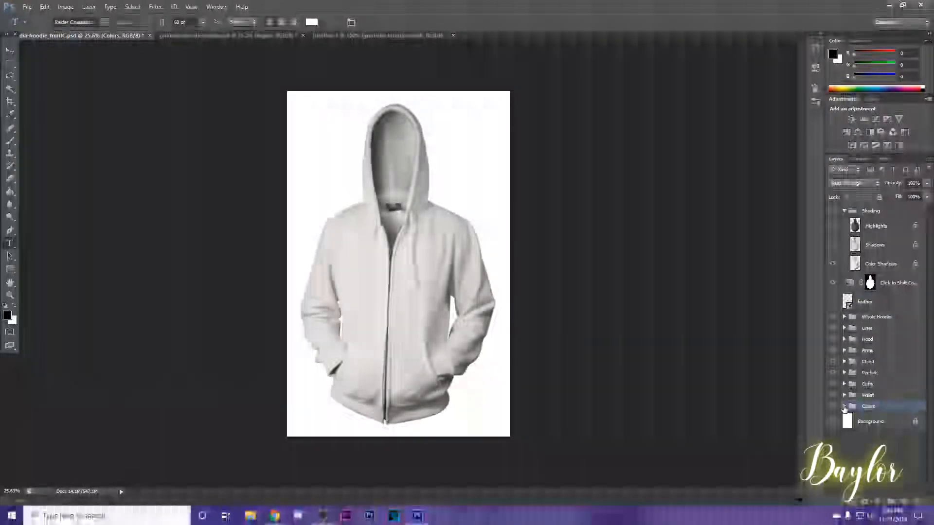
left_click(844, 406)
scroll(878, 393, "down", 2)
left_click(835, 438)
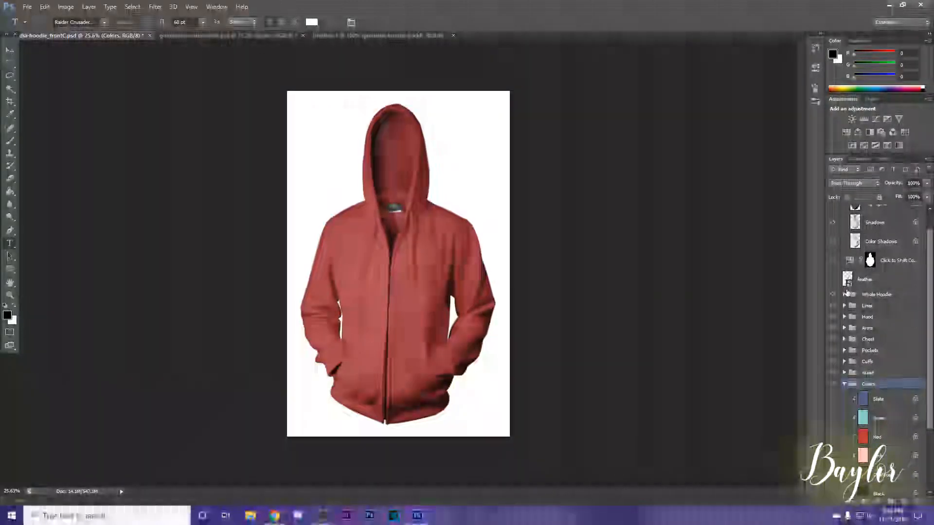
scroll(846, 294, "up", 2)
left_click(28, 7)
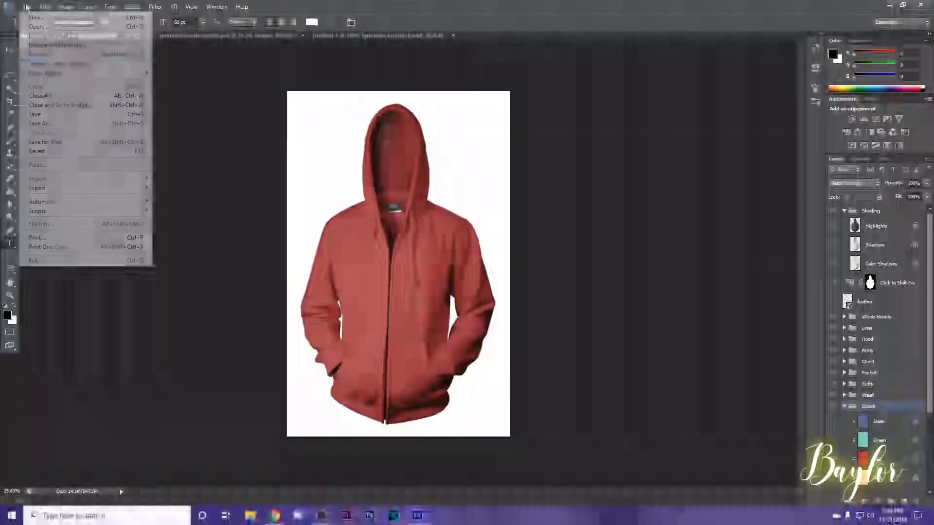
left_click(67, 164)
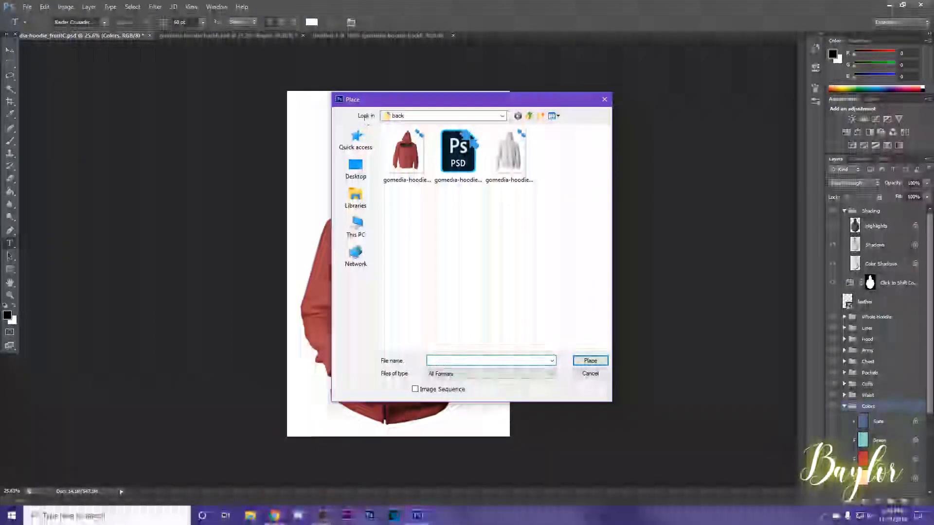
left_click(529, 115)
double_click(562, 156)
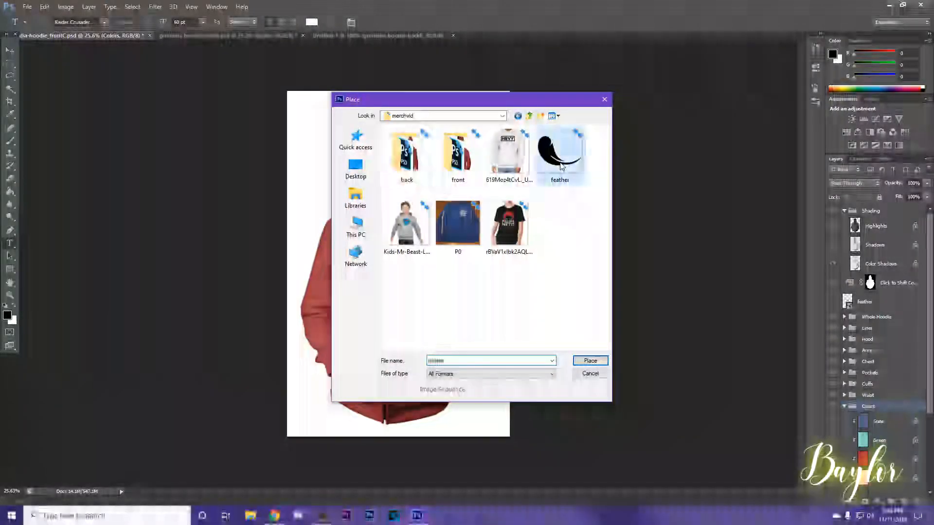
left_click_drag(477, 186, 447, 217)
left_click(473, 23)
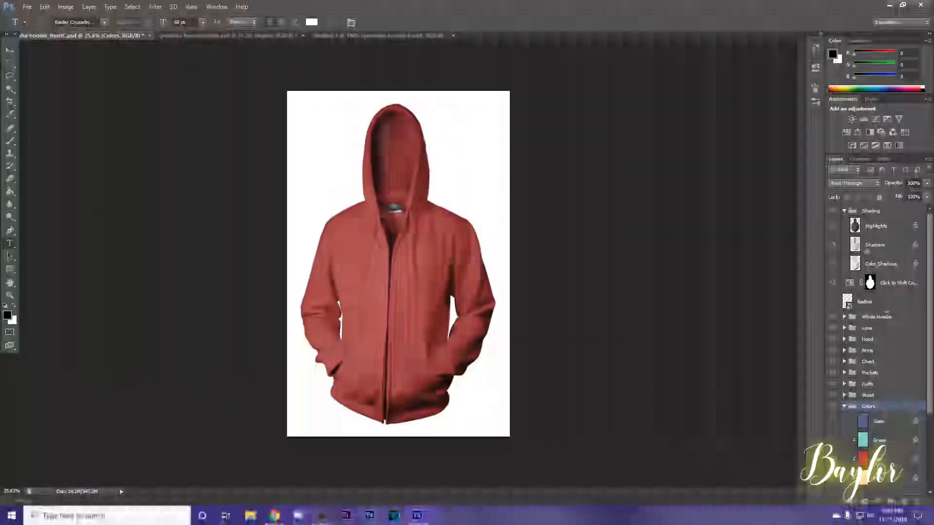
- Show the feather layer on the front hoodie's chest and make it the active layer
left_click(831, 305)
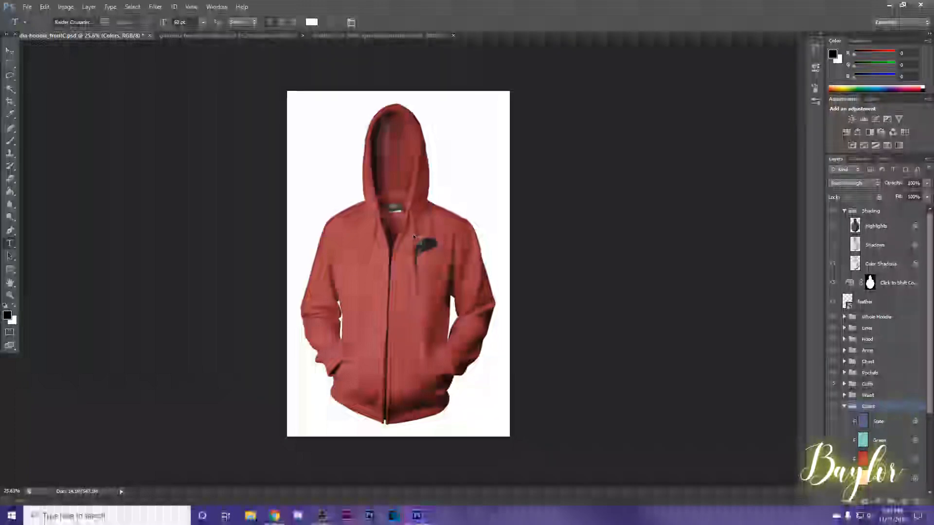
left_click(41, 6)
left_click(82, 188)
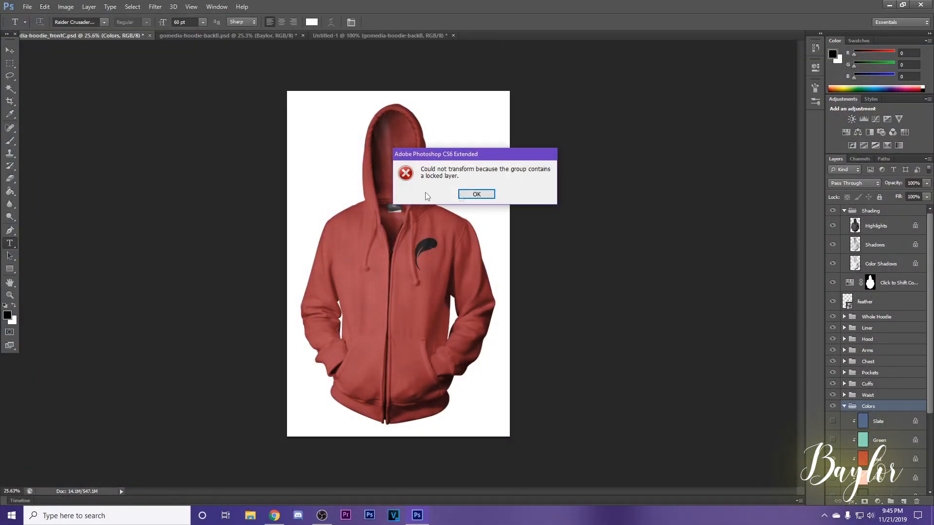
left_click(492, 193)
left_click(865, 302)
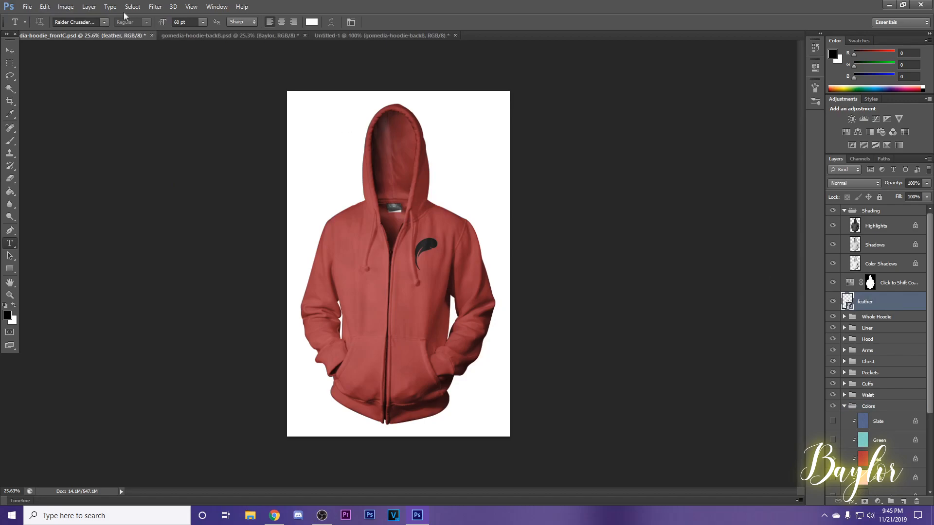
- Rotate the feather on the chest to 35.40 degrees with Free Transform
left_click(48, 7)
left_click(63, 186)
left_click_drag(385, 252, 392, 230)
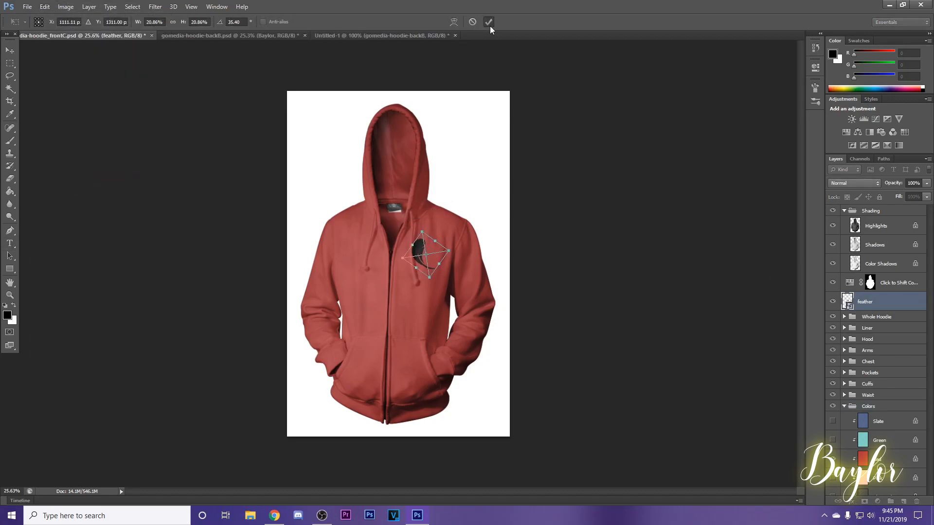
left_click(488, 24)
key("t")
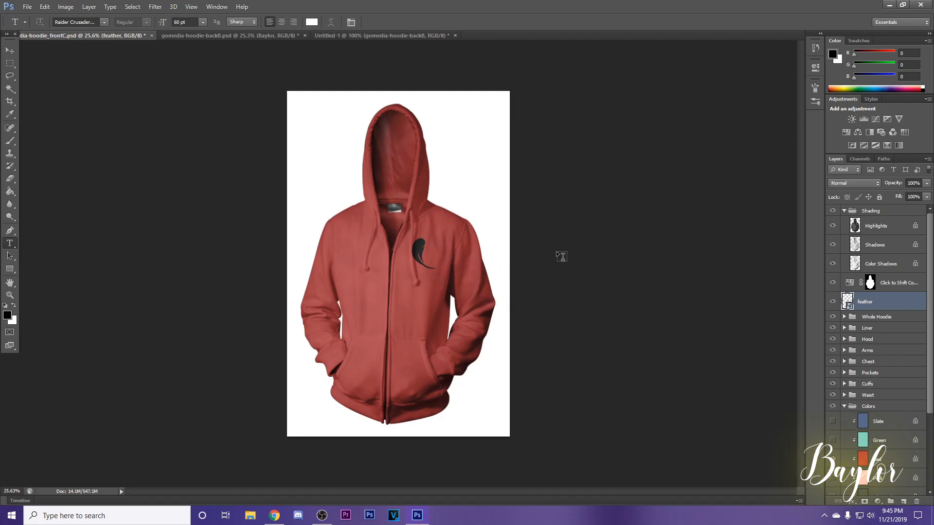
- Rotate the feather to about -106.85 degrees with Free Transform and move it slightly up toward the zipper
left_click(44, 6)
left_click(54, 187)
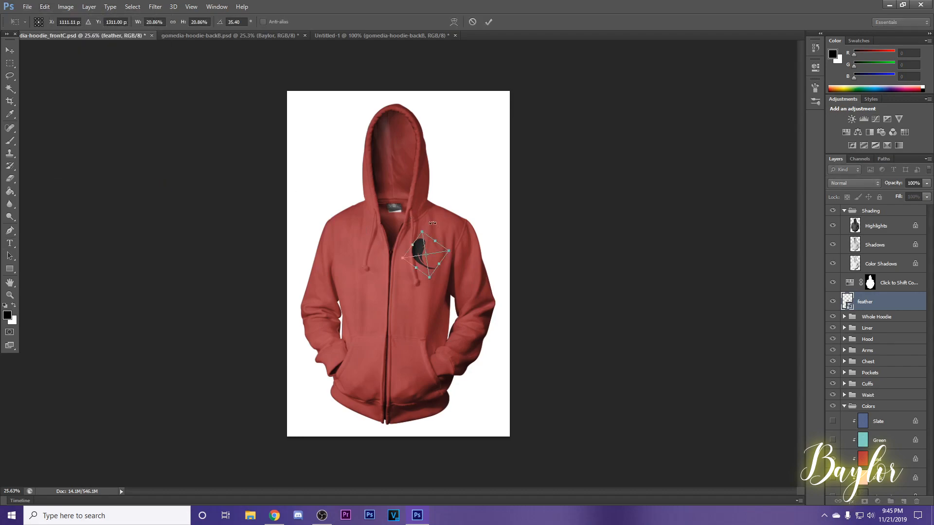
left_click_drag(433, 223, 398, 273)
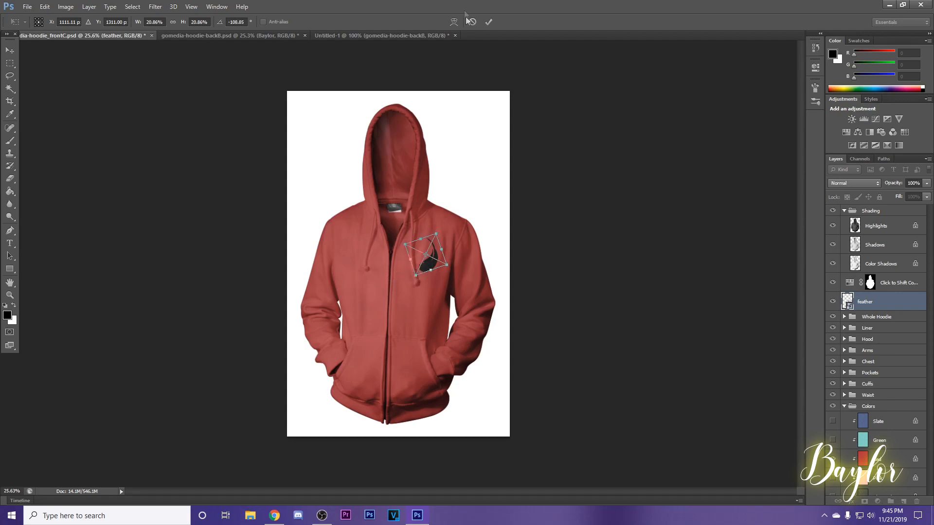
left_click(488, 22)
key("v")
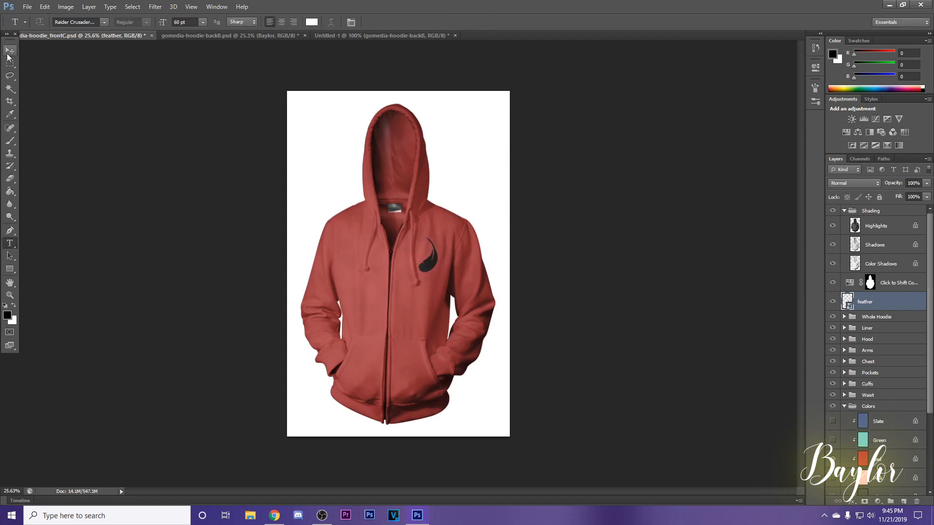
left_click_drag(435, 265, 430, 262)
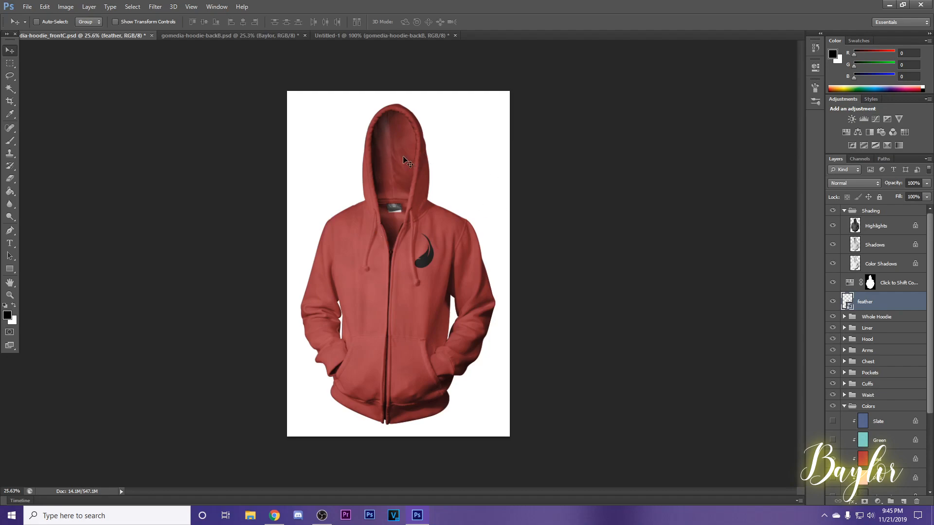
- View the combined front and back hoodie mockup in Untitled-1, then return to the front hoodie document
left_click(345, 35)
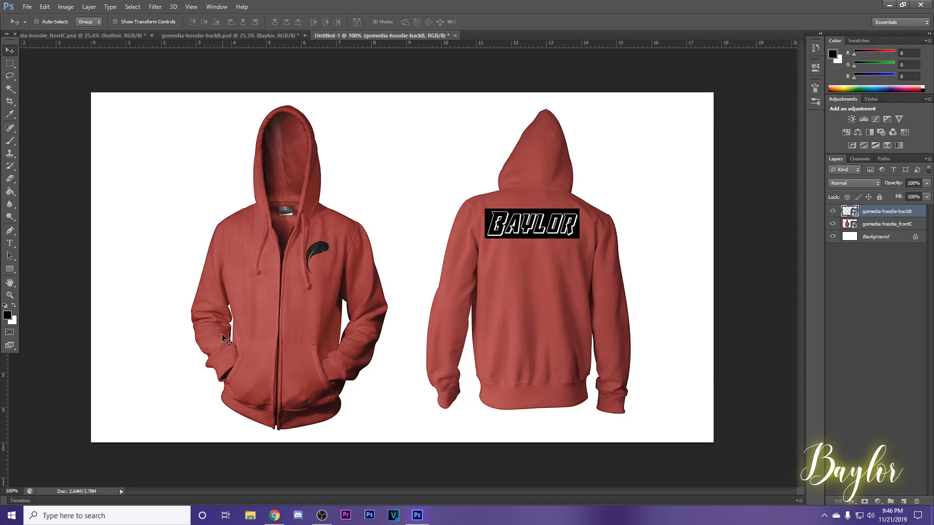
left_click(70, 35)
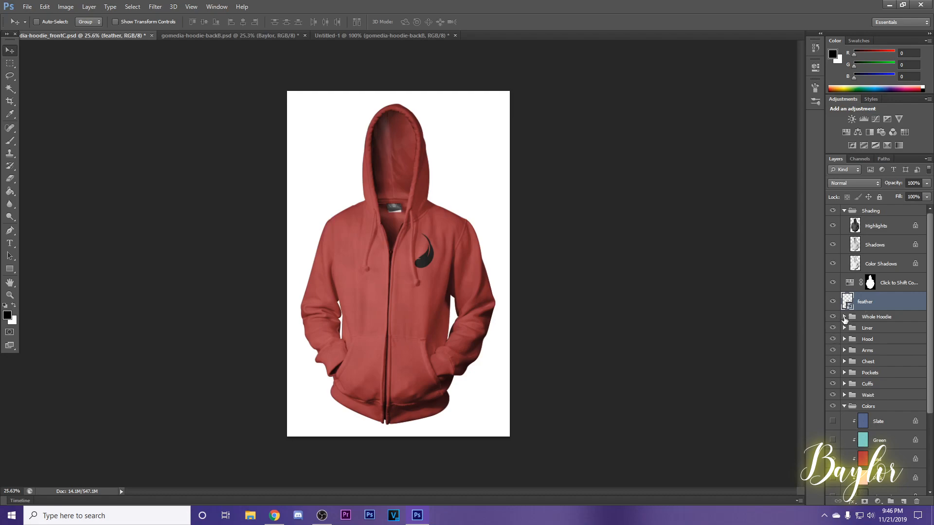
- Expand the Whole Hoodie group and preview its Click Pattern layer by toggling it on and off
left_click(845, 316)
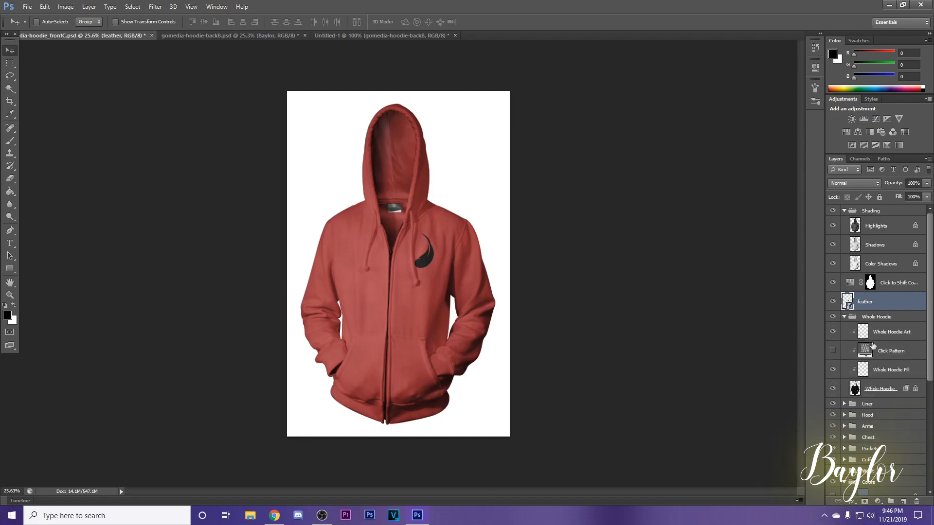
left_click(895, 352)
left_click(837, 351)
left_click(836, 351)
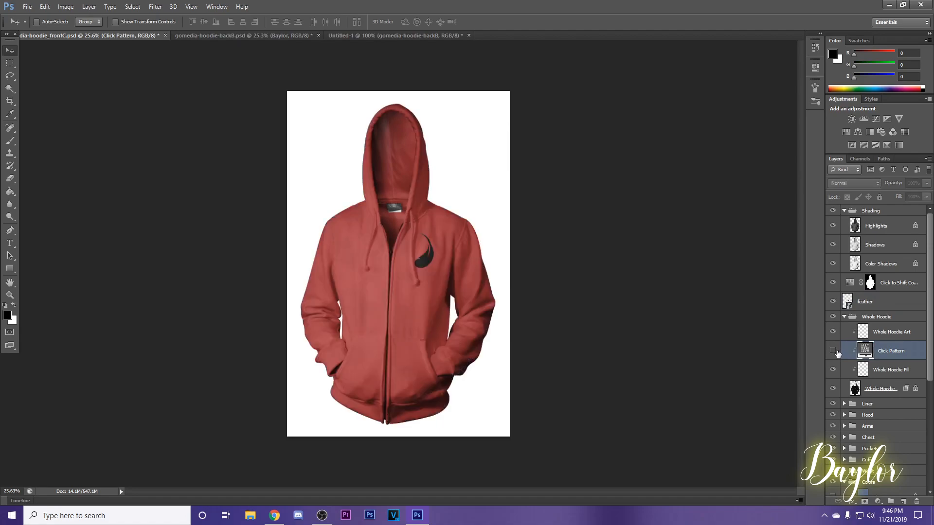
left_click(833, 351)
left_click(833, 351)
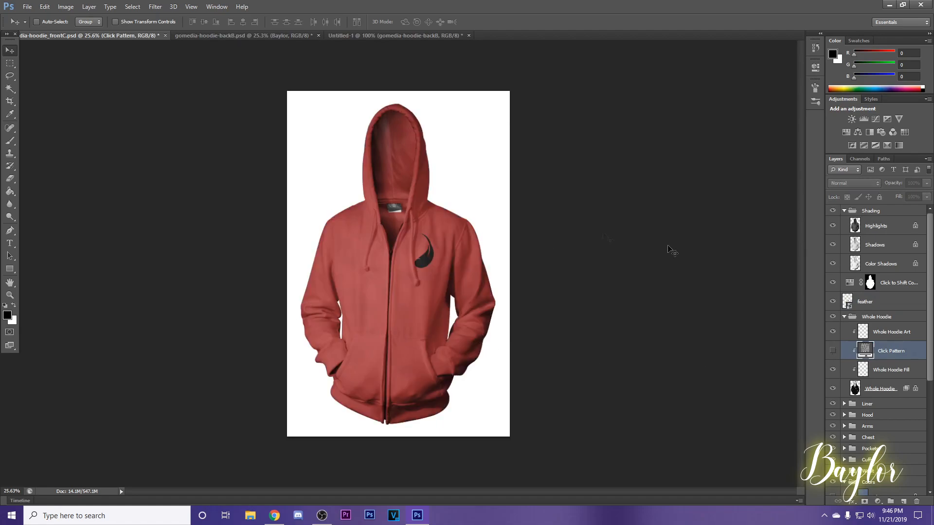